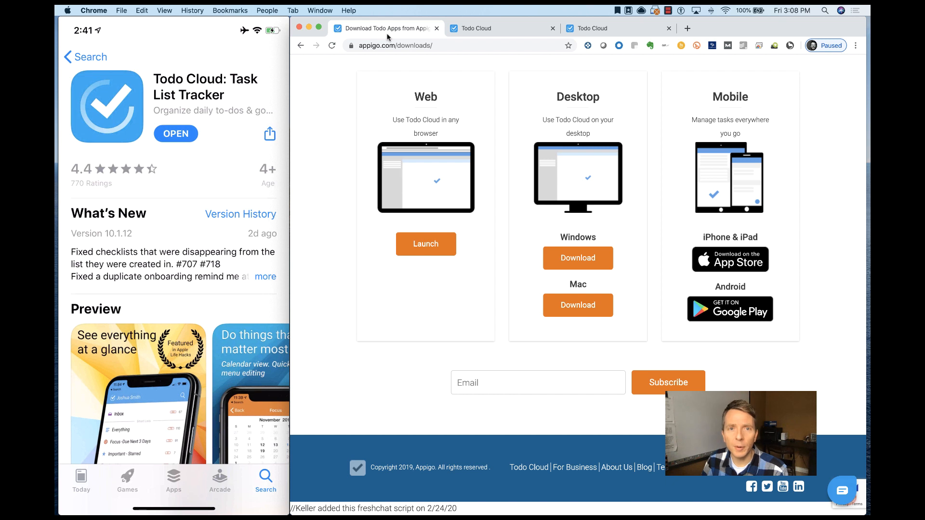
- Open the Todo Cloud web sign-in page and view its account registration form
click(503, 35)
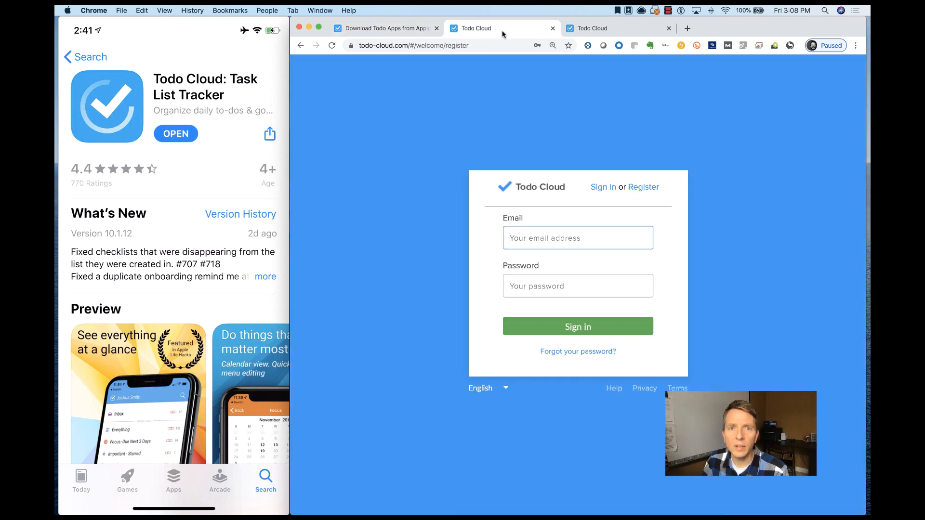
click(637, 188)
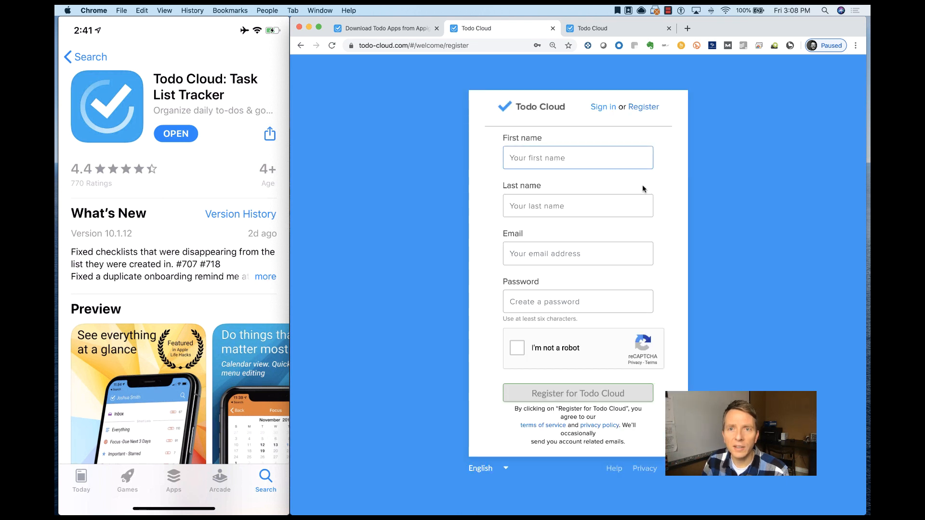
- Switch to the signed-in Todo Cloud account, show the Inbox list and reload the page
click(612, 29)
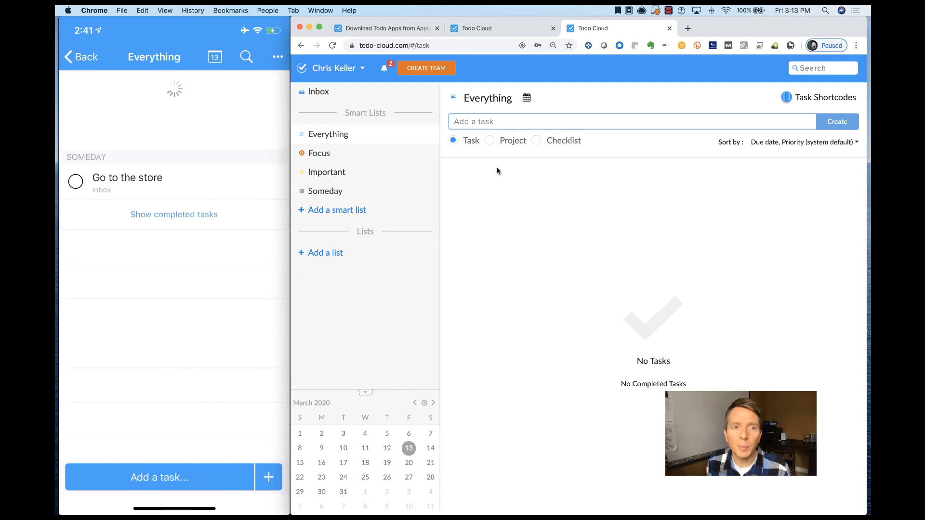
click(345, 92)
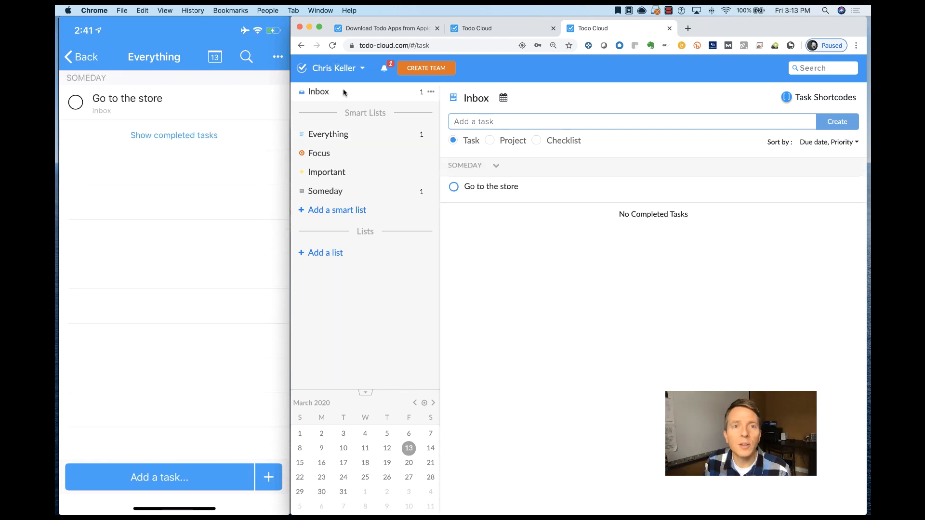
click(334, 46)
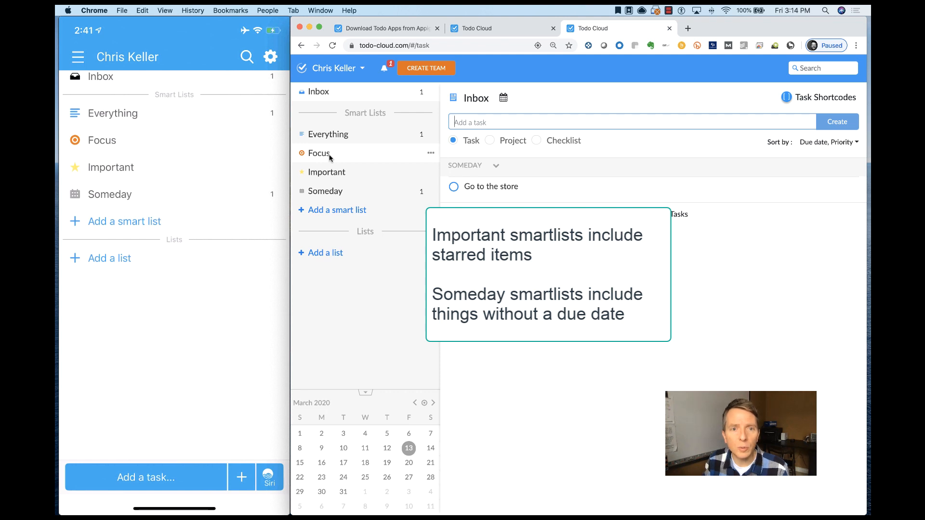
- Review the Focus smart list's due date filter in its settings and leave without saving changes
click(431, 156)
click(452, 164)
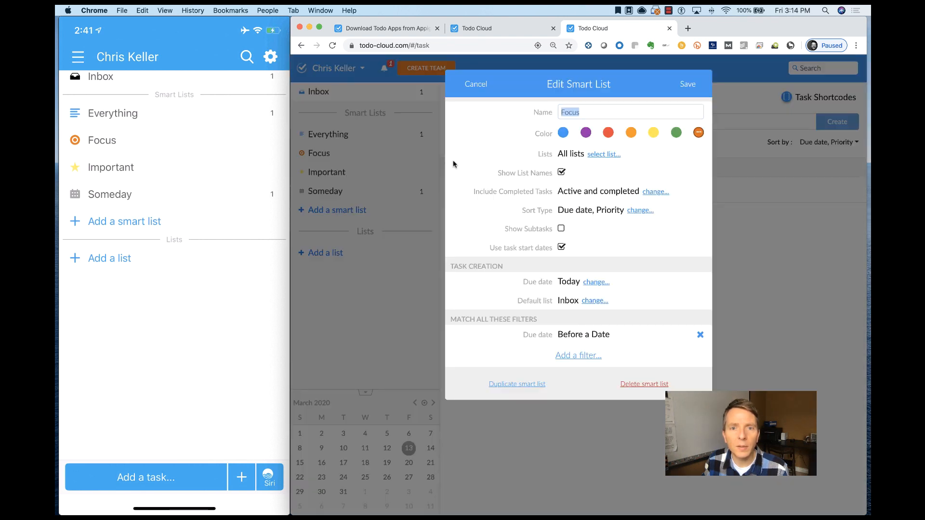
click(578, 335)
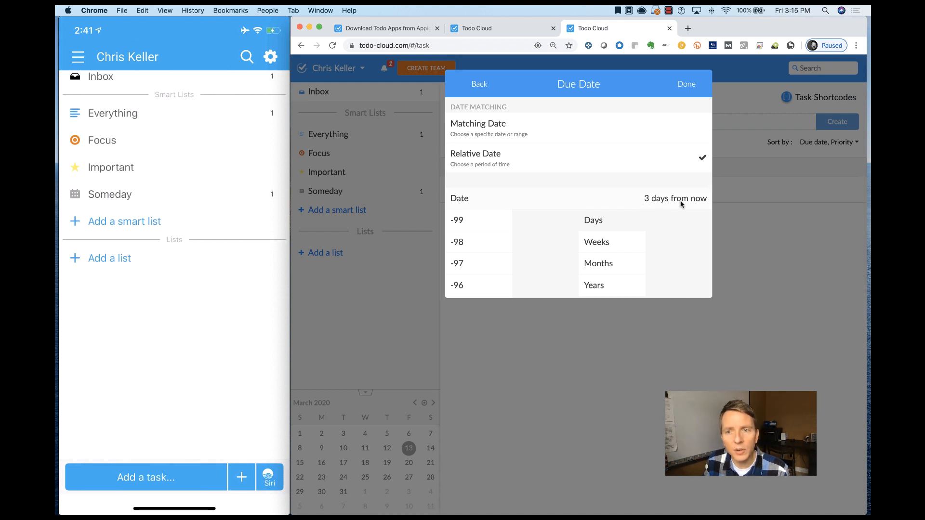
click(480, 85)
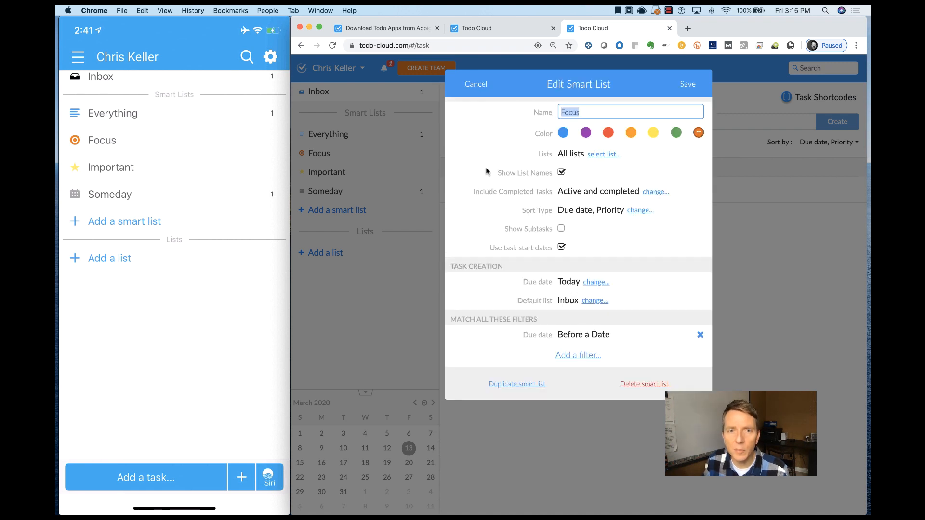
click(480, 86)
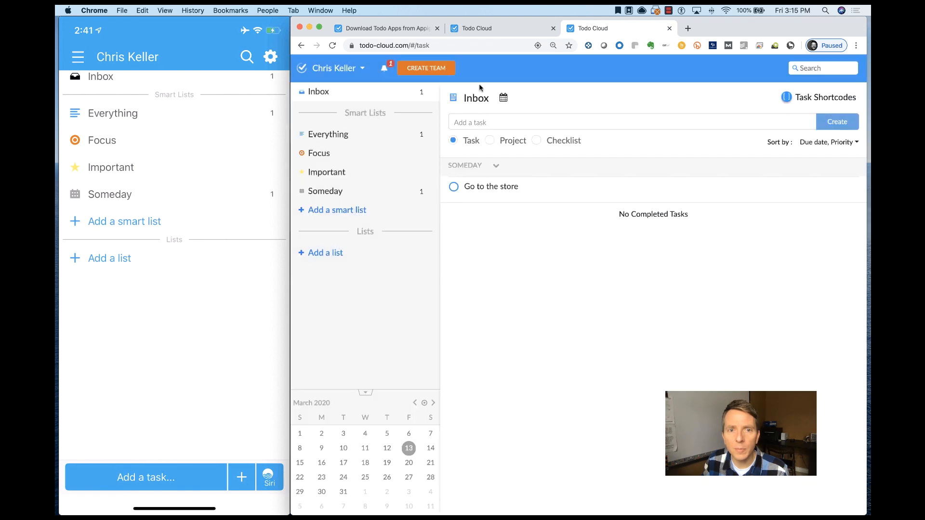
- Add two new lists named Work and Personal
click(326, 256)
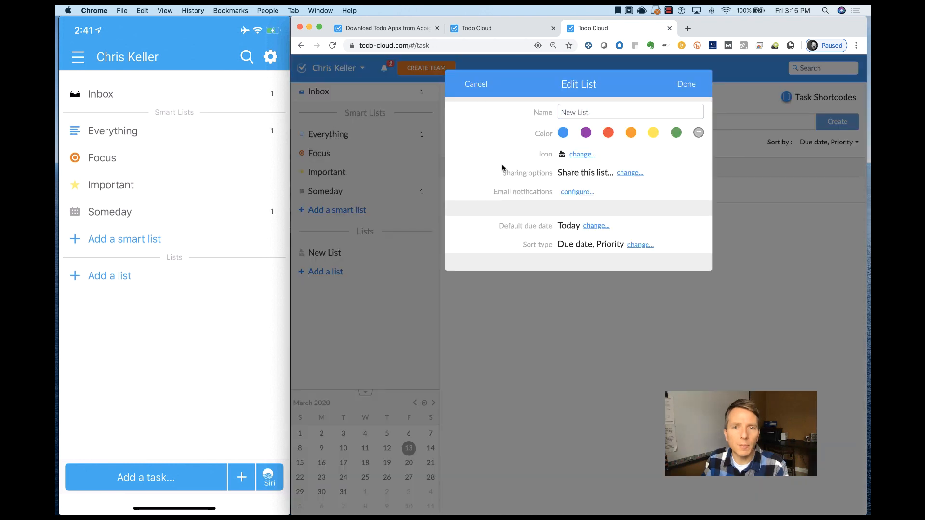
click(591, 111)
key(Return)
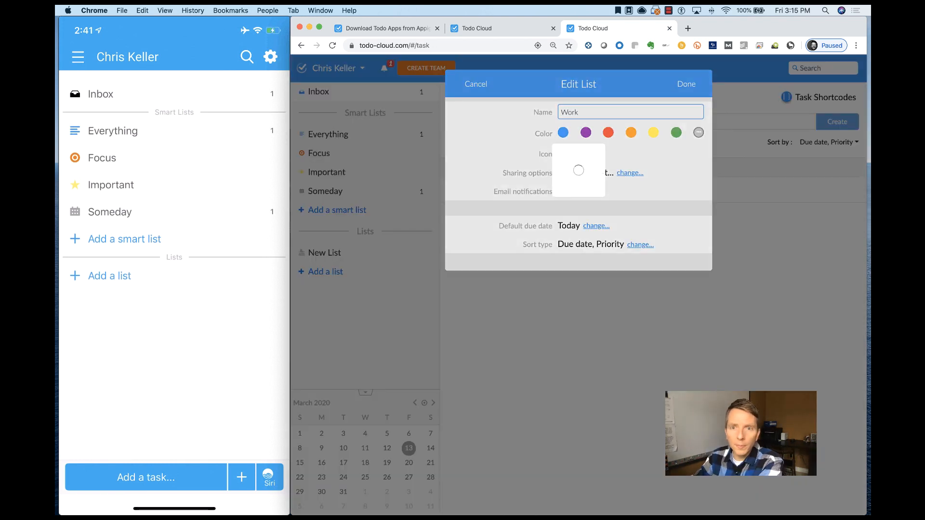
click(328, 271)
text(Personal)
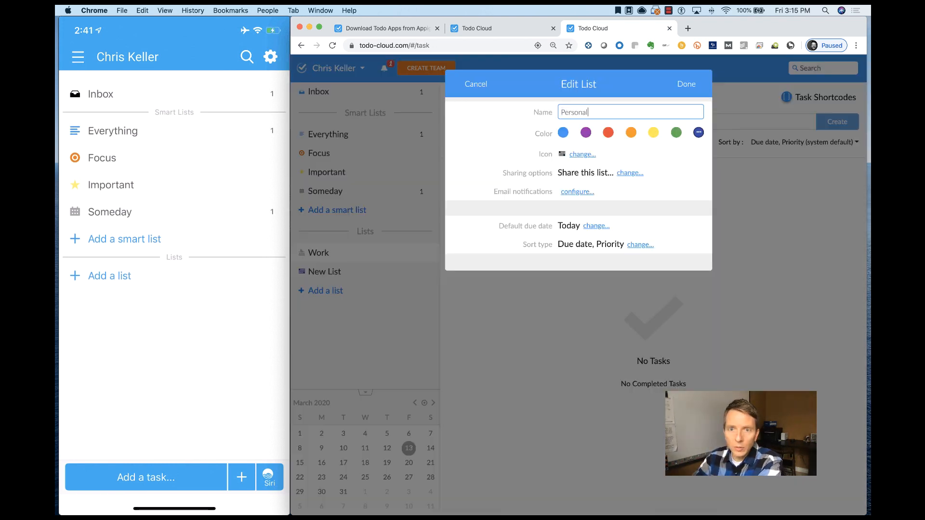
key(Return)
- Add two more lists named Church and Community
click(326, 291)
text(Church)
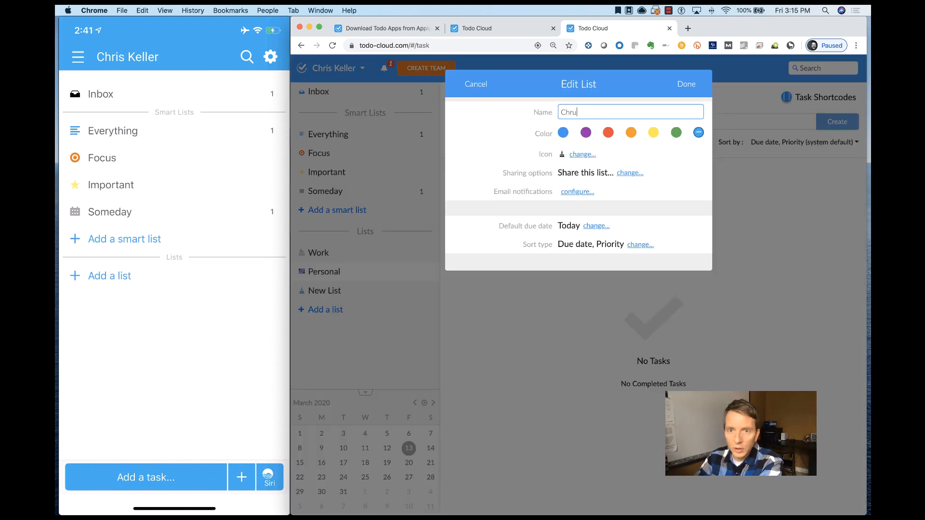
key(Return)
click(314, 310)
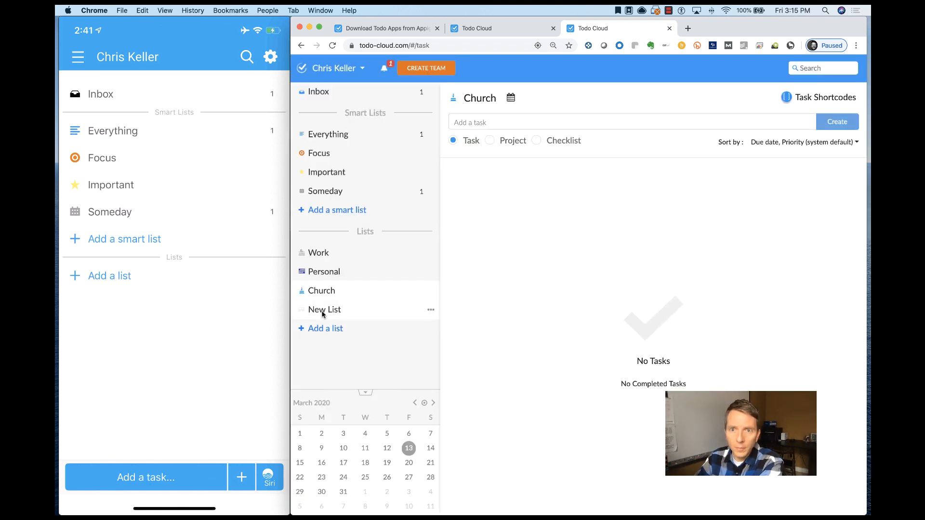
text(Community)
key(Return)
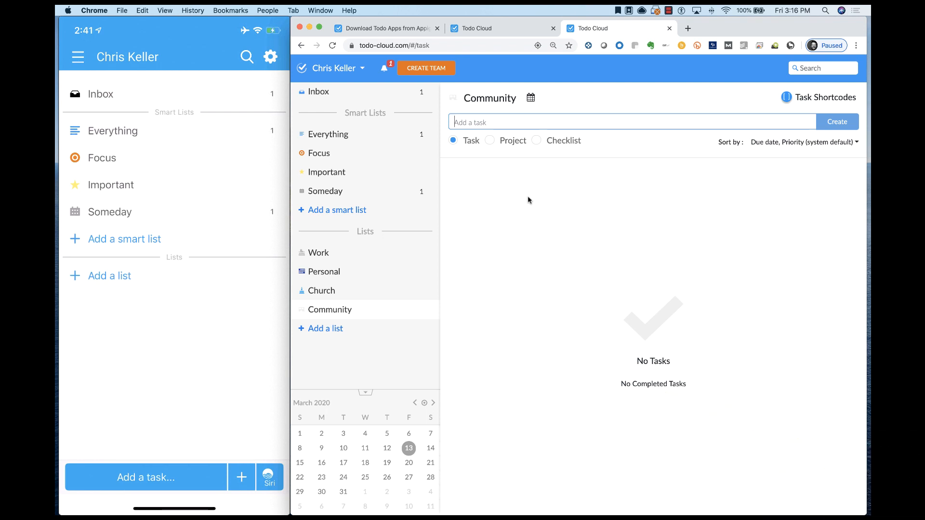
- Create a checklist named Shopping in the Community list
text(Shopiping)
click(538, 141)
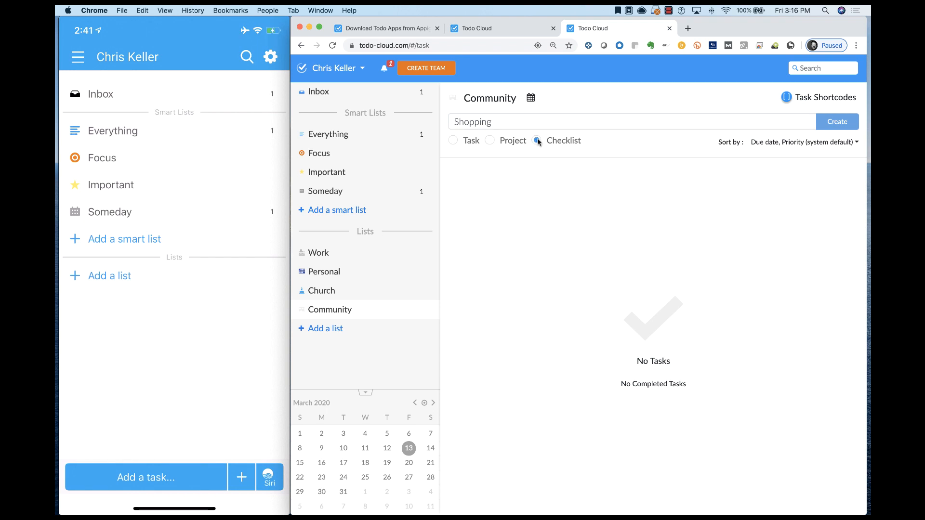
key(Return)
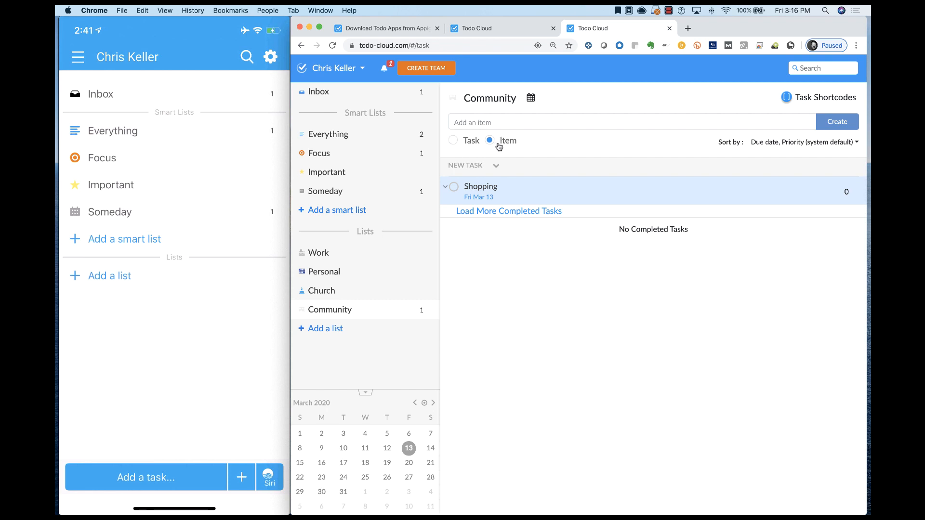
- Add the items Fruit, Bread, Soap, Milk and Dessert to the Shopping checklist
click(499, 122)
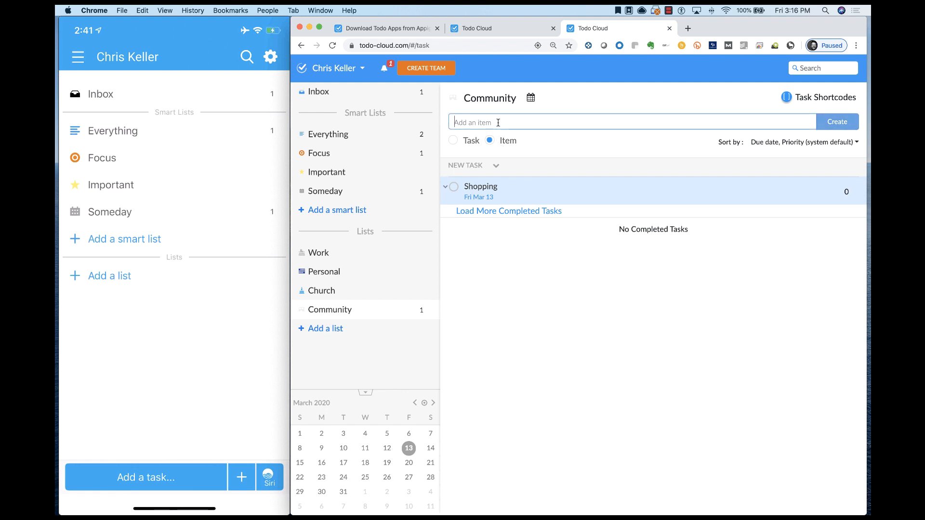
text(Fruit)
key(Return)
text(Bread)
key(Return)
text(So)
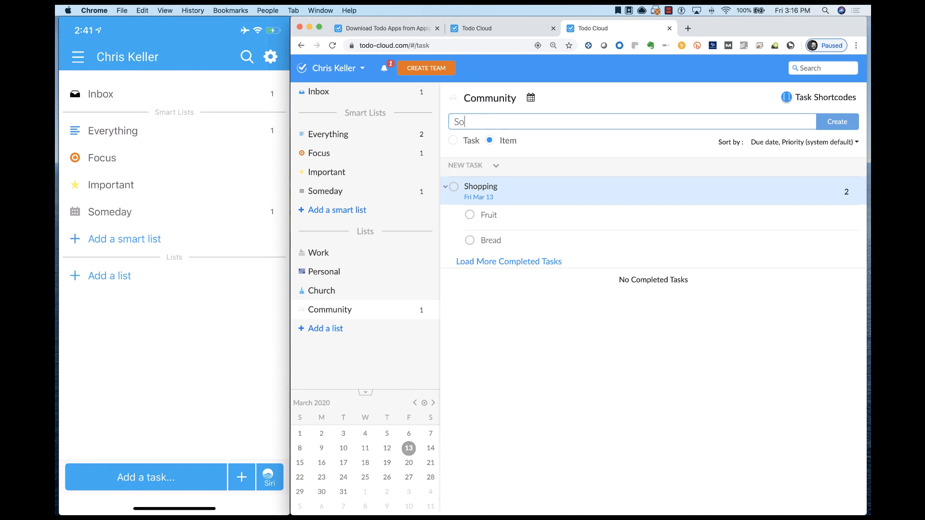
text(ap)
key(Return)
text(Milk)
key(Return)
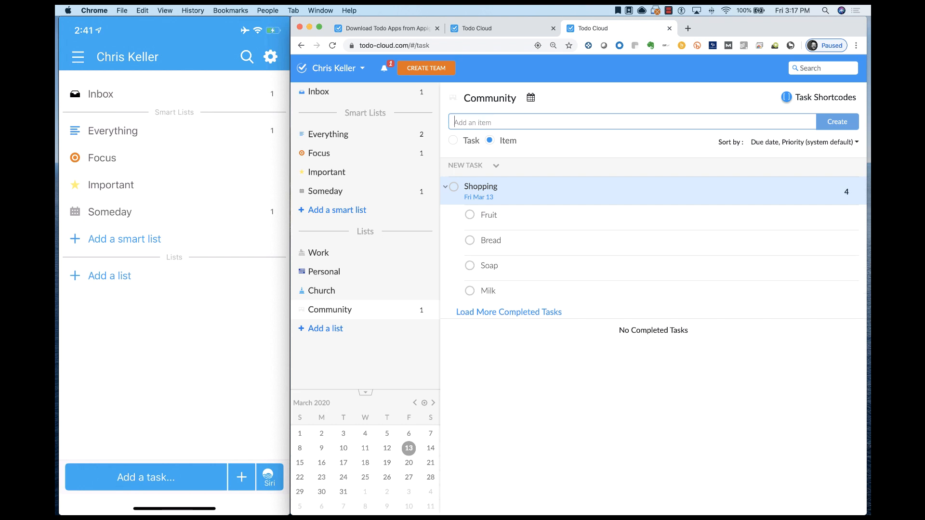
text(Dessert)
key(Return)
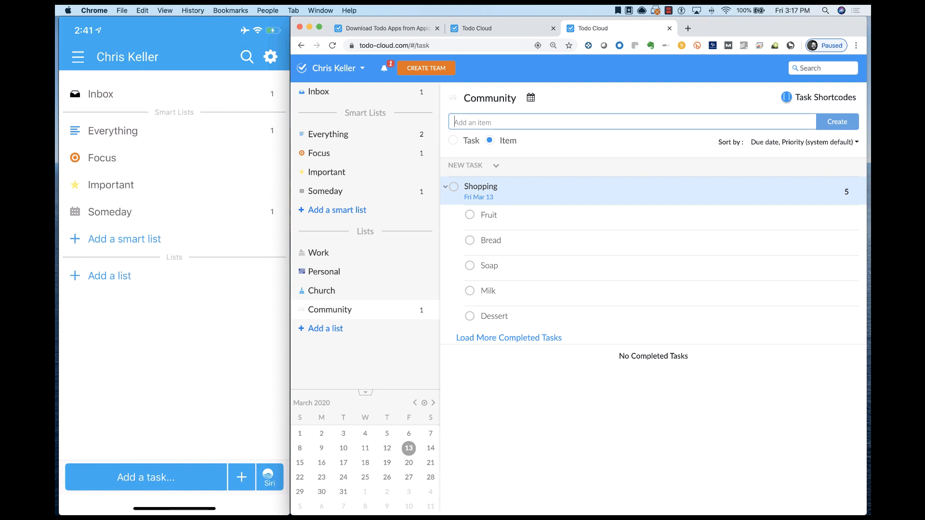
- Reorder the Shopping checklist's items to Bread, Fruit, Dessert, Milk, Soap
click(514, 219)
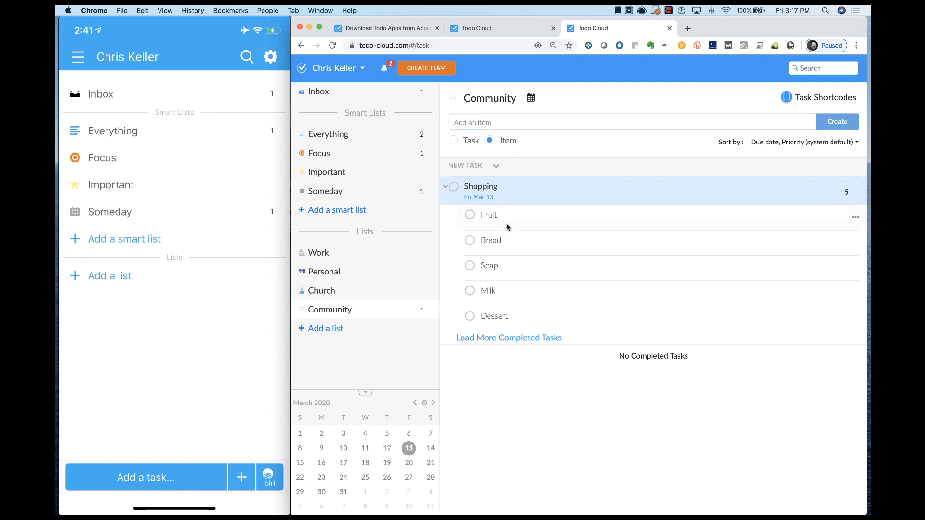
drag(507, 223, 507, 253)
- Set the Shopping checklist to repeat every week from its completion date
click(477, 189)
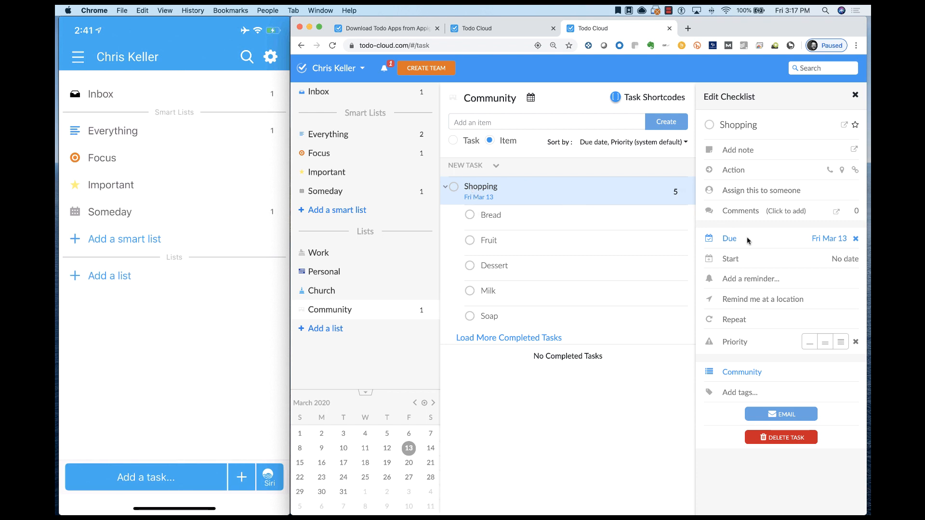
click(747, 320)
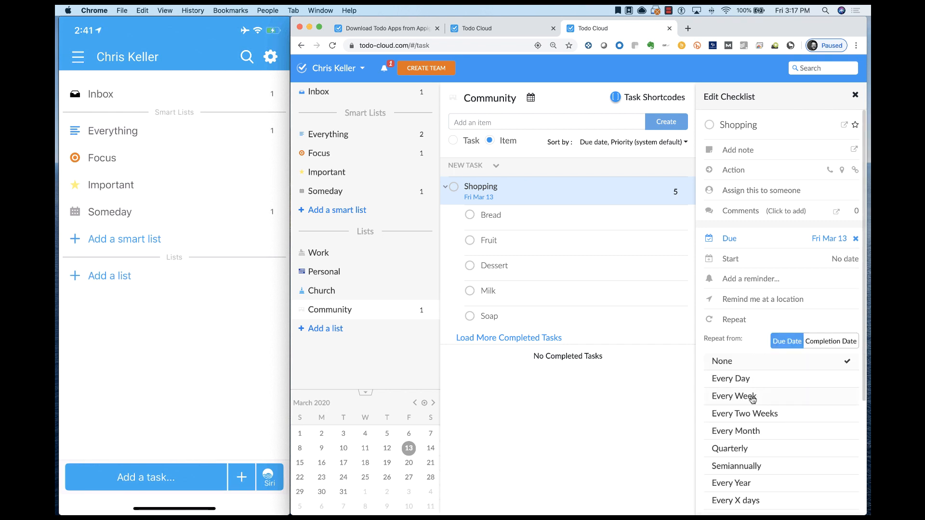
click(829, 343)
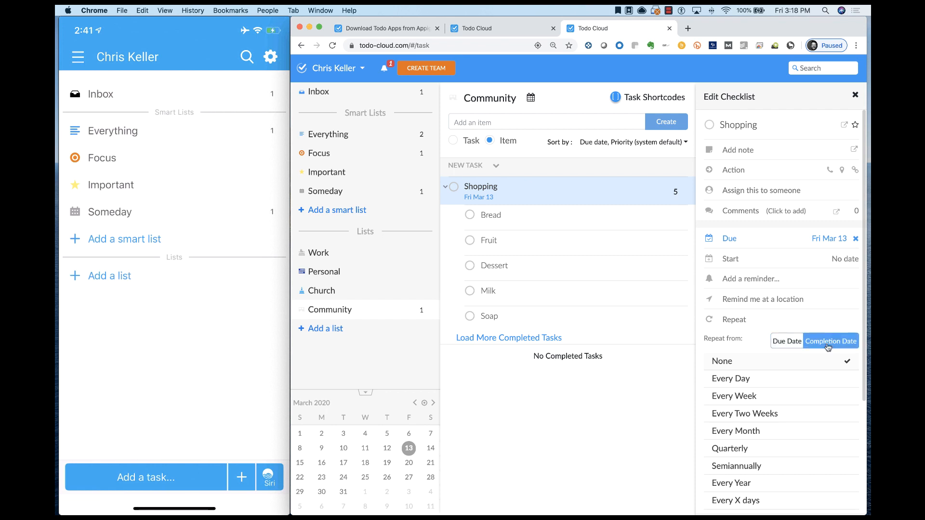
click(783, 397)
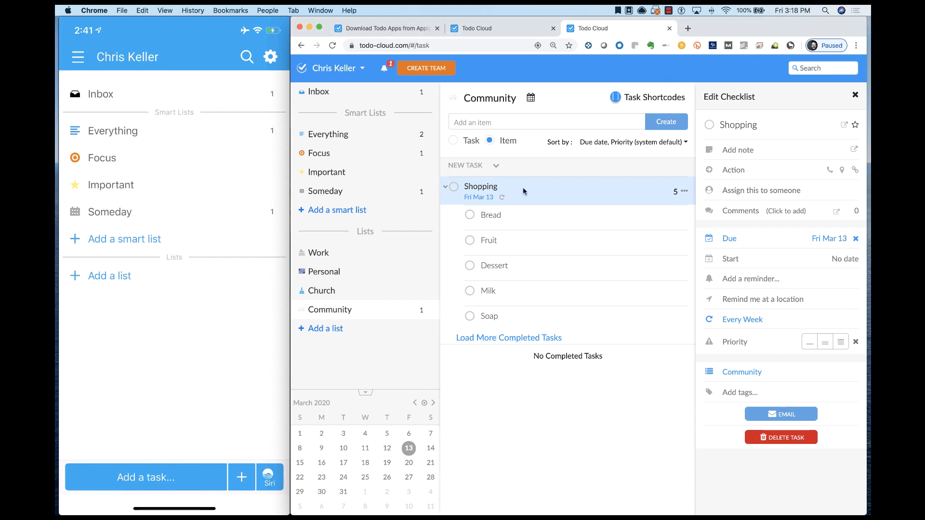
- Add an arrival location reminder to the Shopping checklist at a spot chosen on the map in West Jordan, and save it
click(746, 299)
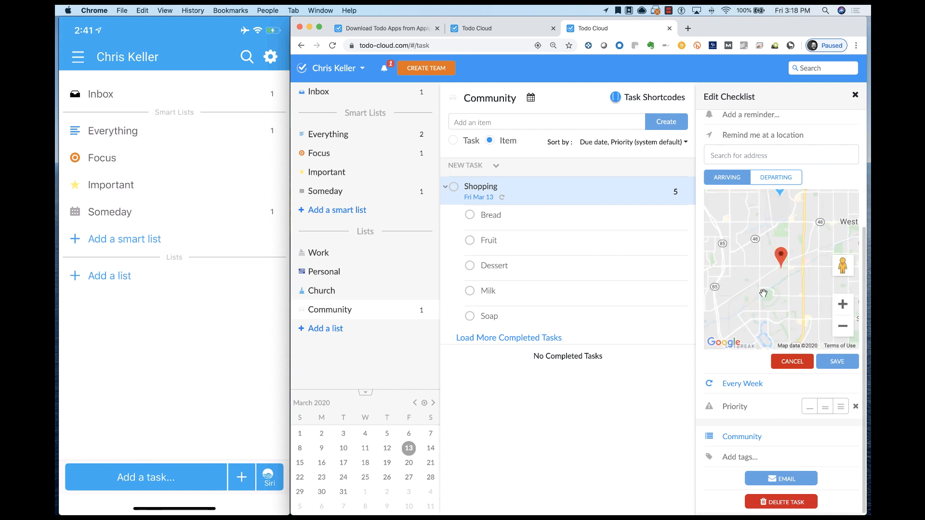
drag(814, 267, 772, 266)
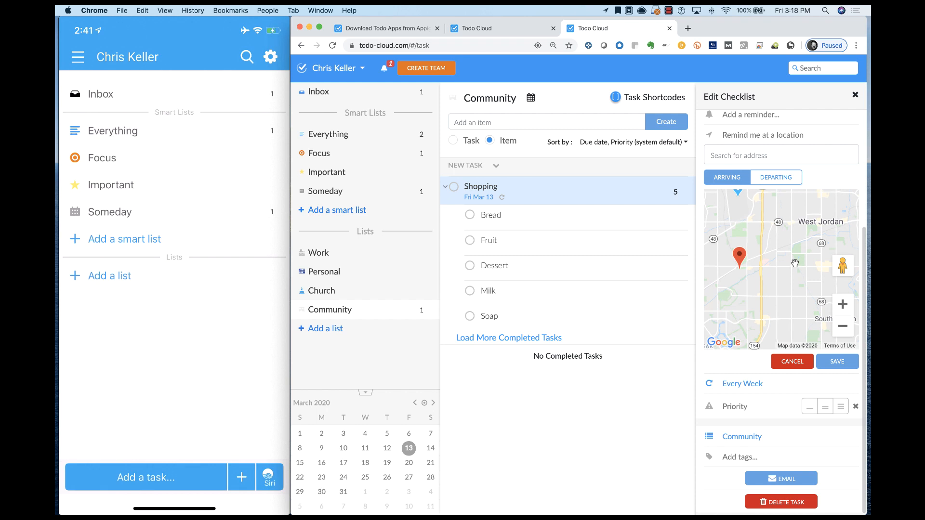
click(795, 263)
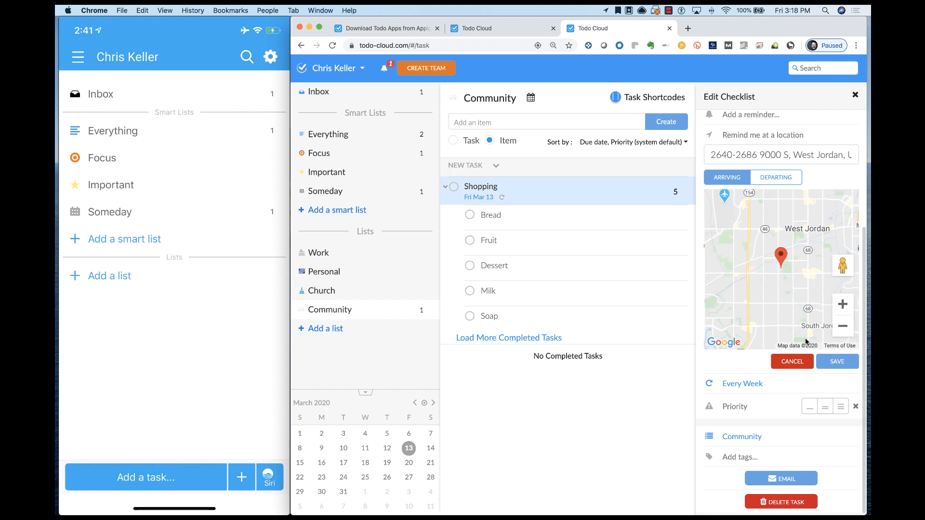
click(841, 367)
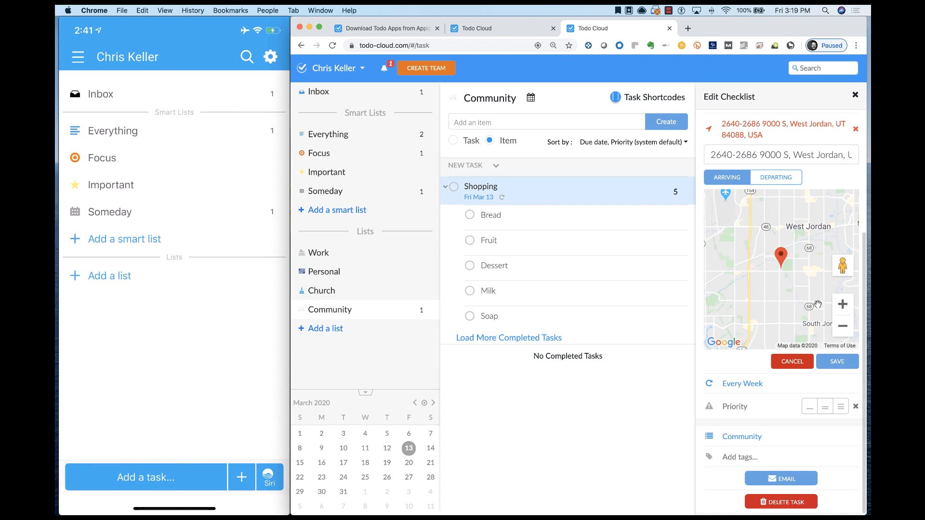
click(839, 365)
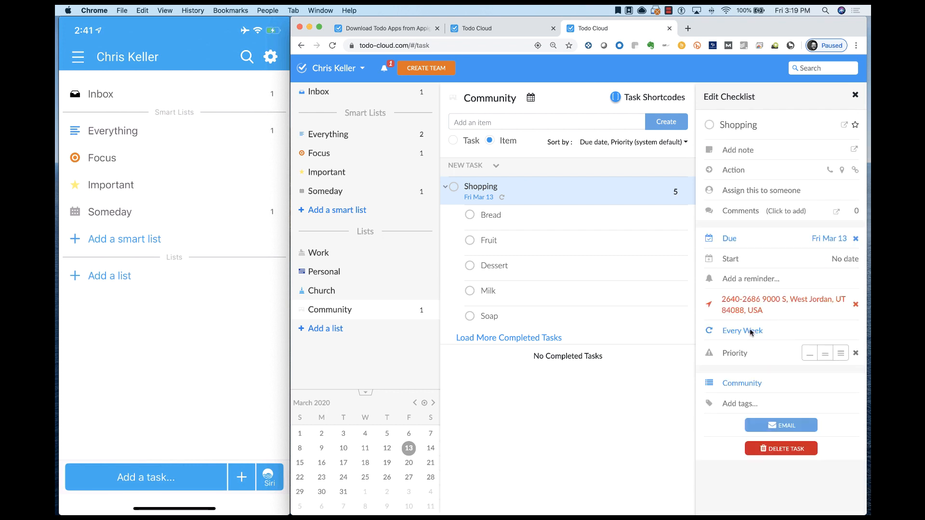
- Add a timed reminder to the Shopping checklist and set it to 12:00 PM
click(752, 280)
click(792, 282)
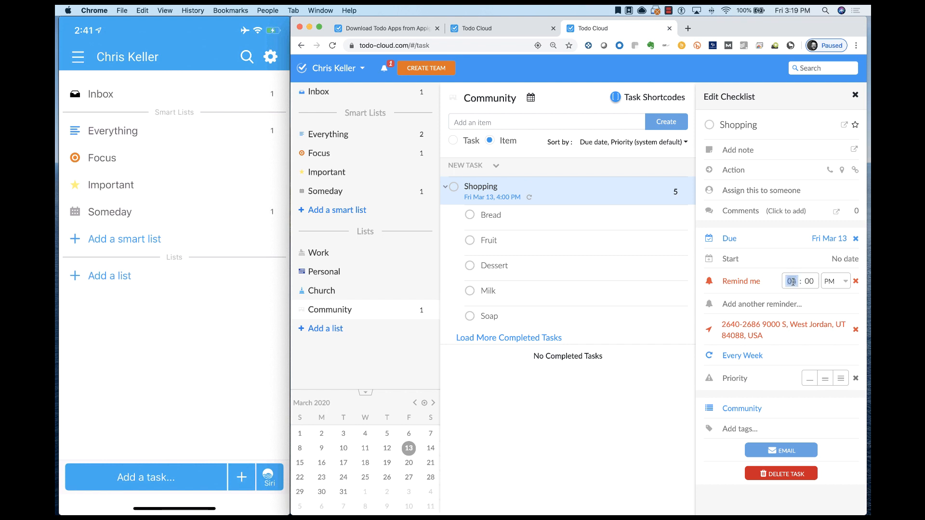
key(Down)
- Start a note on the Shopping checklist with the line "Remember to check in with my wife before I go."
click(745, 151)
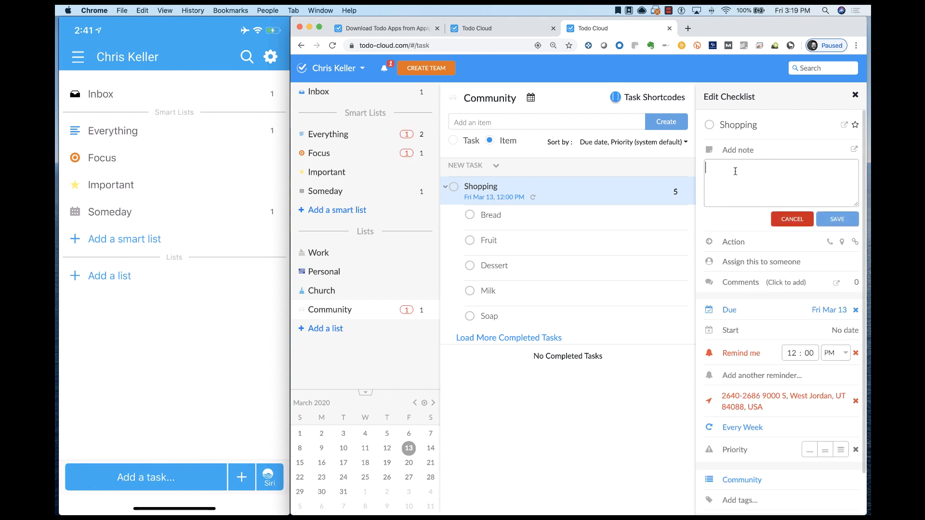
text(Remember to check in with my wife bef)
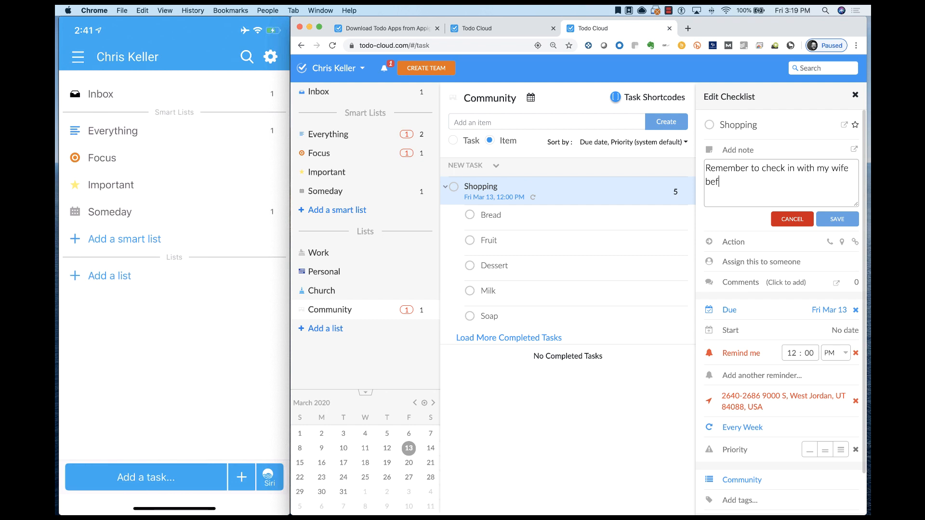
text(ore I go.)
key(Return)
- Add the lines "Take the 2nd credit card" and "Take my reusable bags" to the Shopping note and save it
text(Take the )
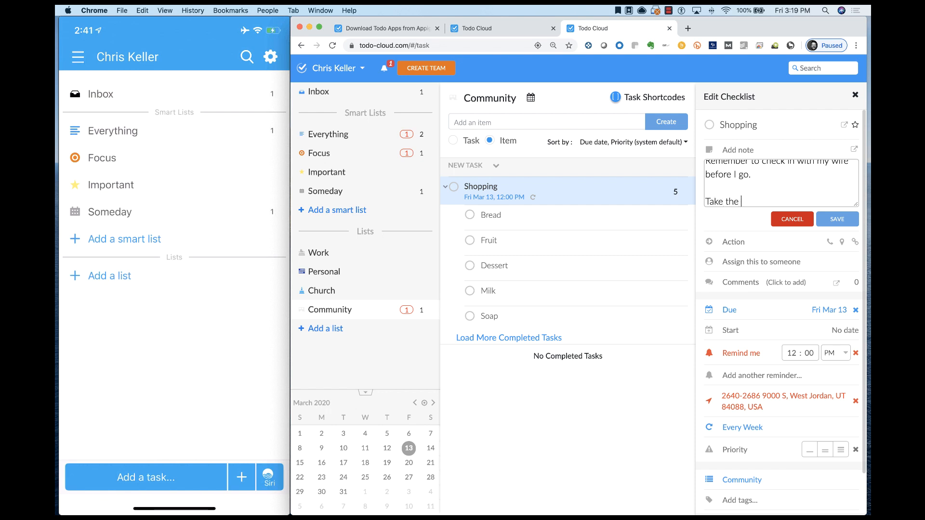
text(2nd credit card)
key(Return)
key(Return)
text(Ta)
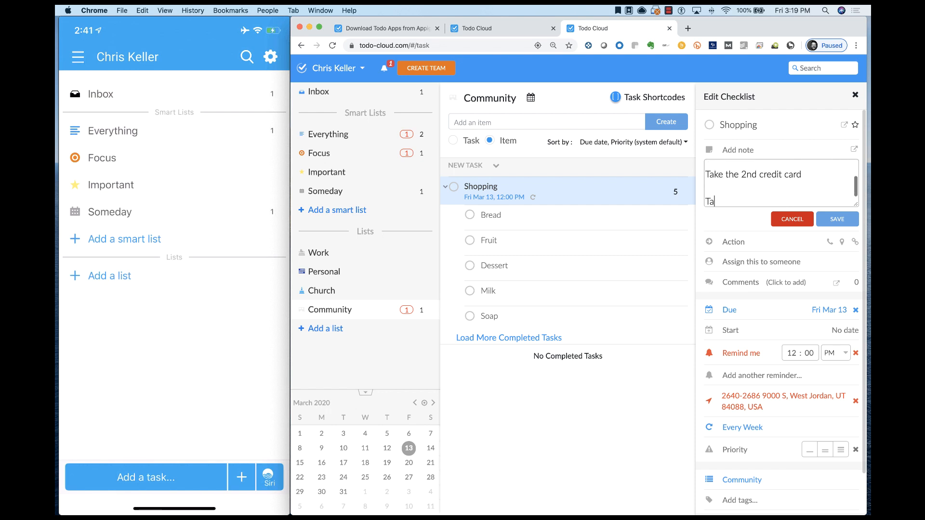
text(ke my reusable bags)
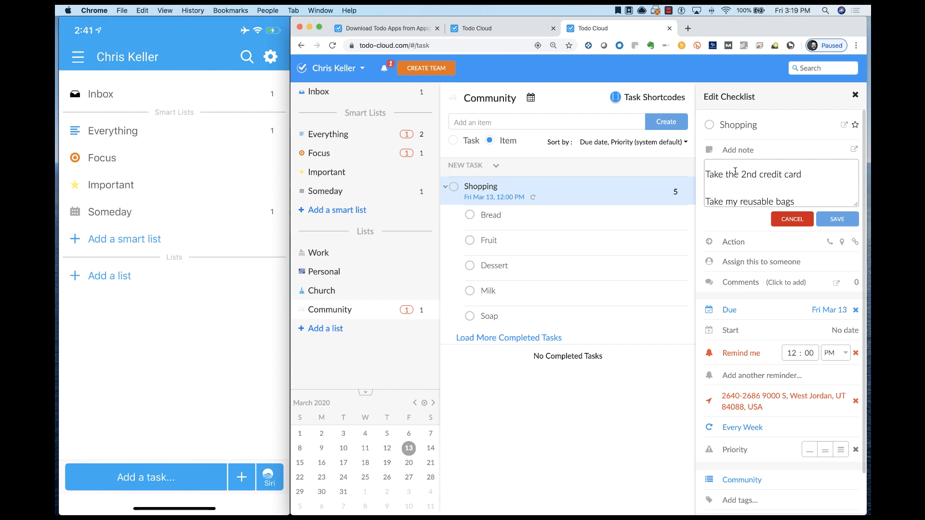
click(831, 217)
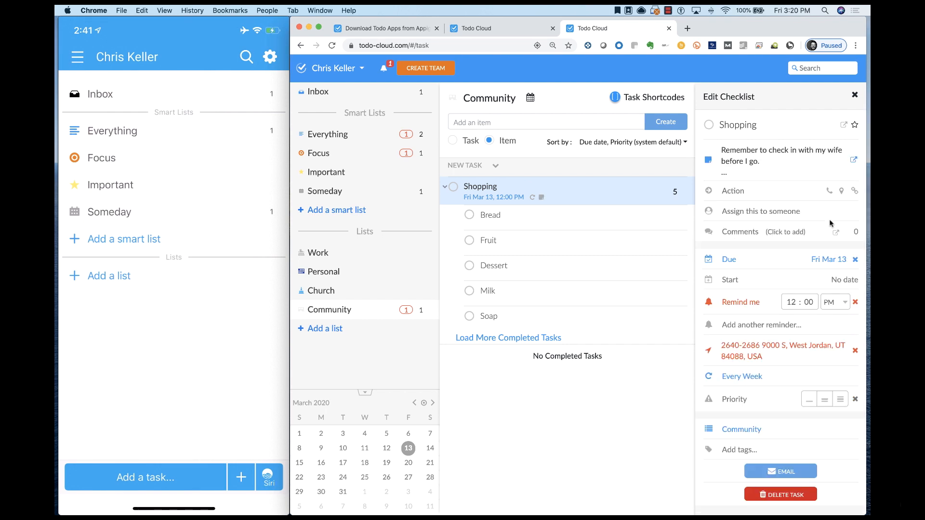
- Set the Shopping checklist's priority to High, add the tag "Walmart", and close its details
click(843, 402)
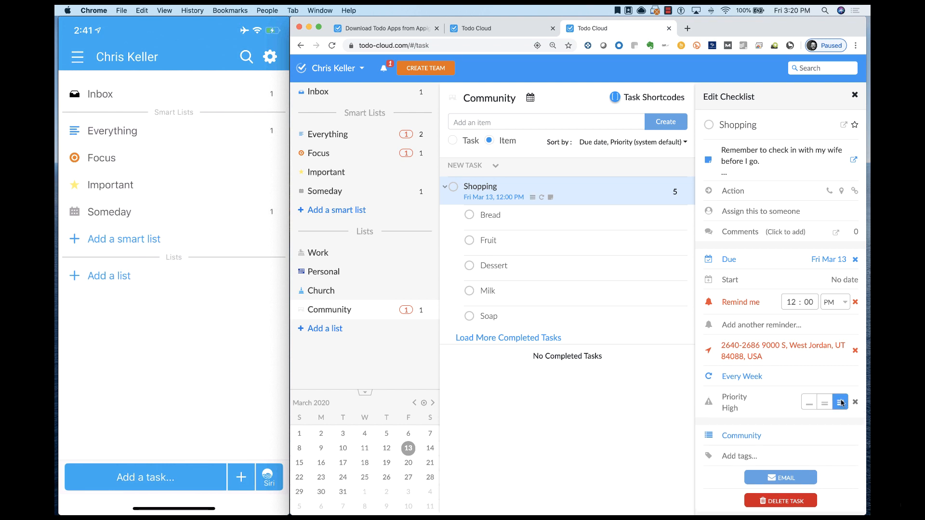
click(738, 456)
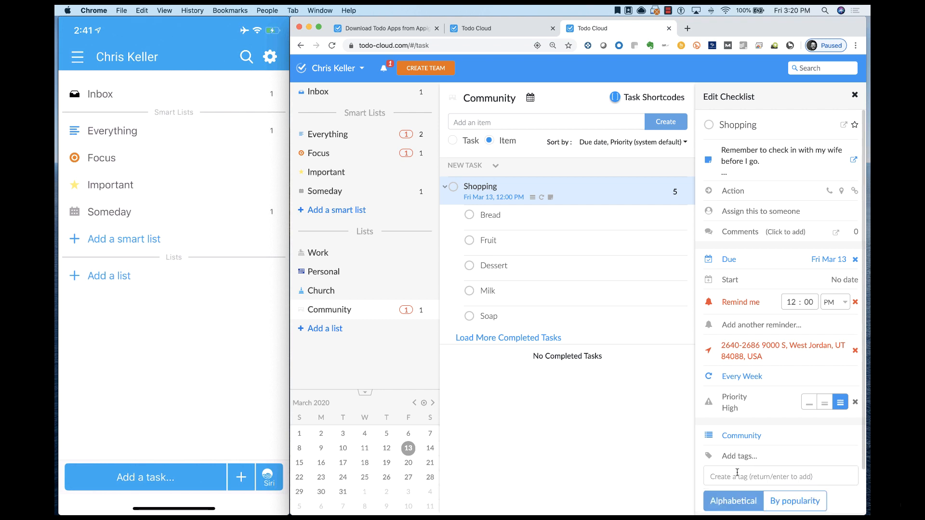
click(738, 473)
text(Walmart)
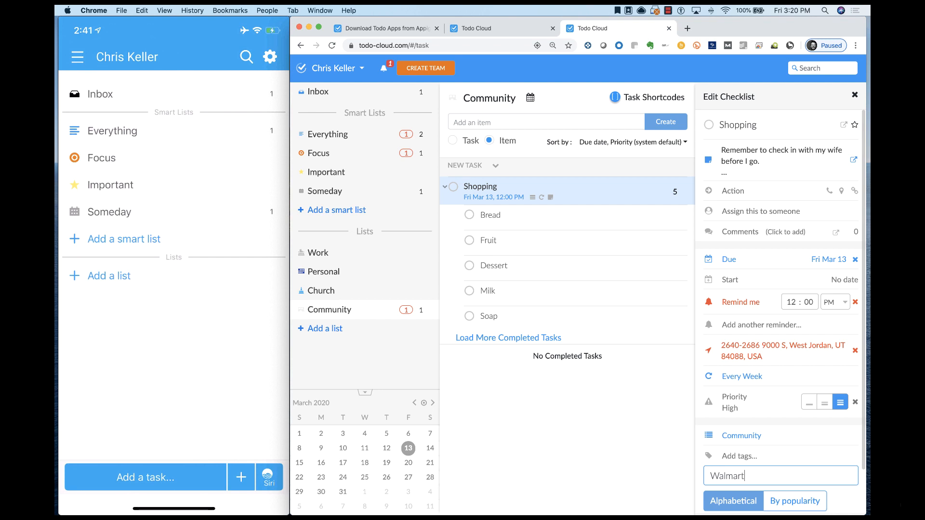
key(Return)
scroll(735, 448, down, 2)
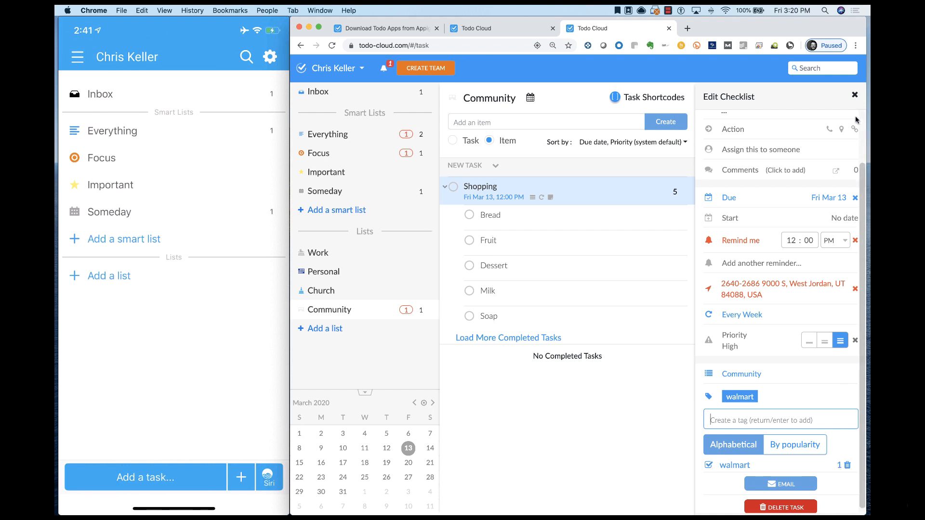
click(855, 95)
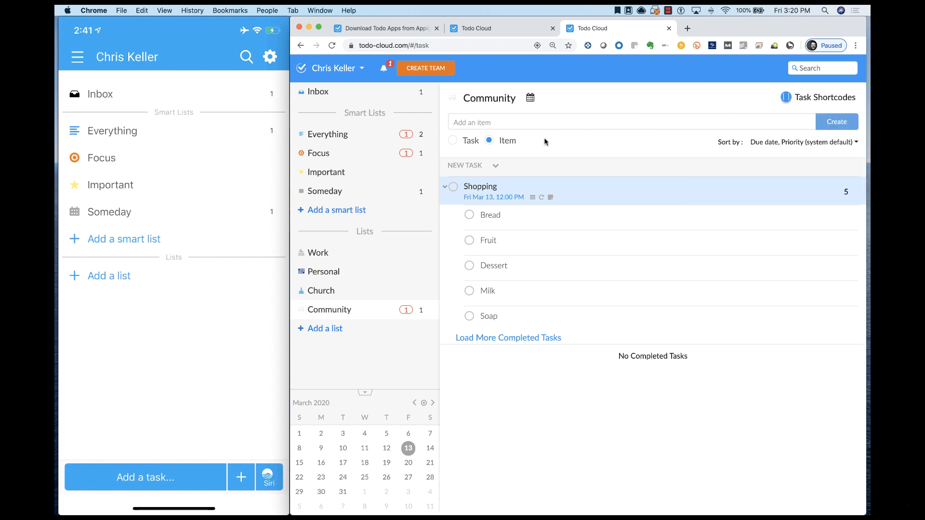
- Add a standalone task named "Mow the lawn" to the Community list
click(490, 122)
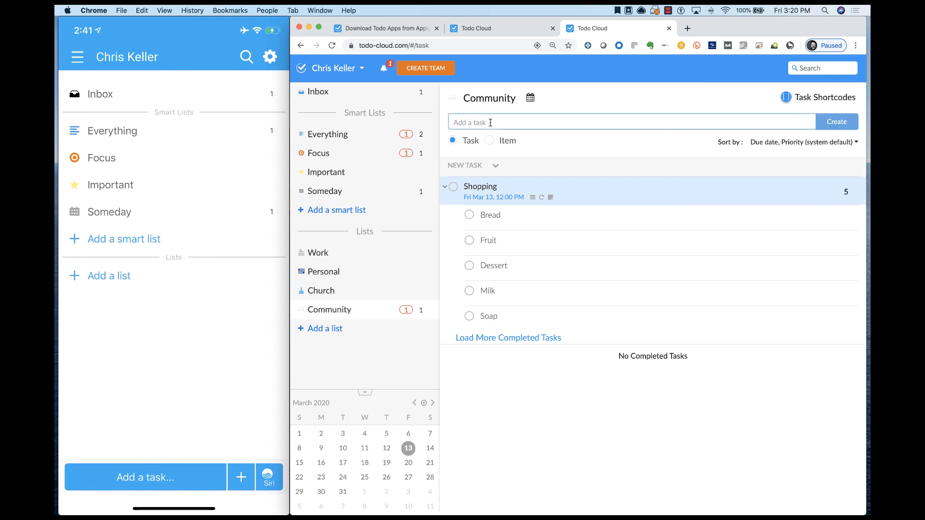
text(Mow the lawn)
key(Return)
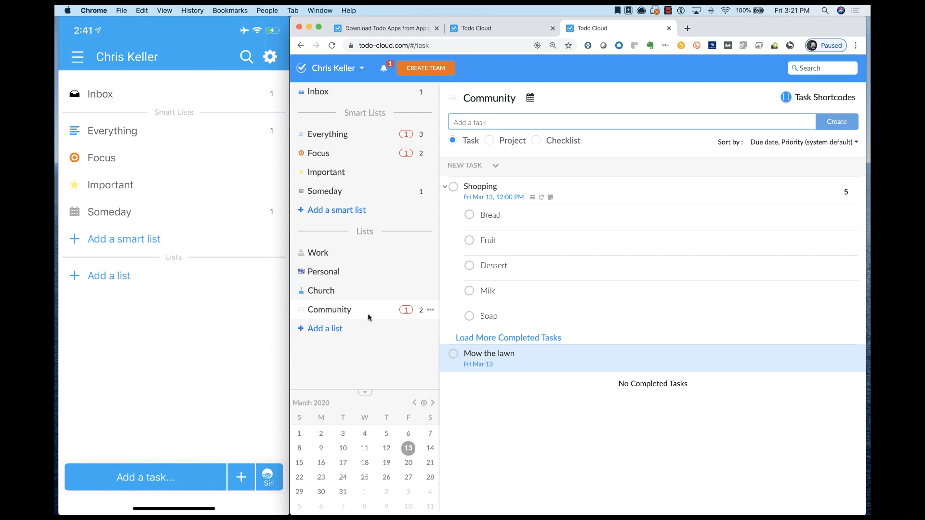
click(431, 311)
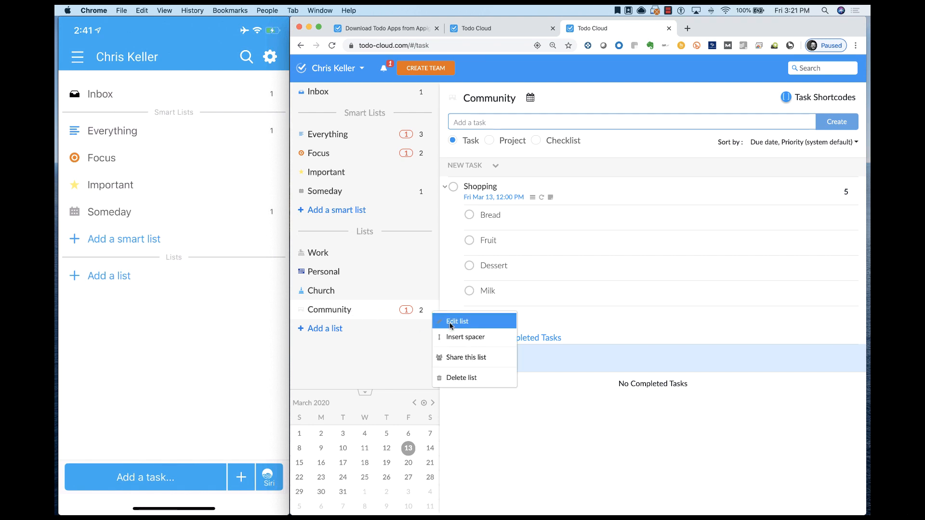
click(451, 321)
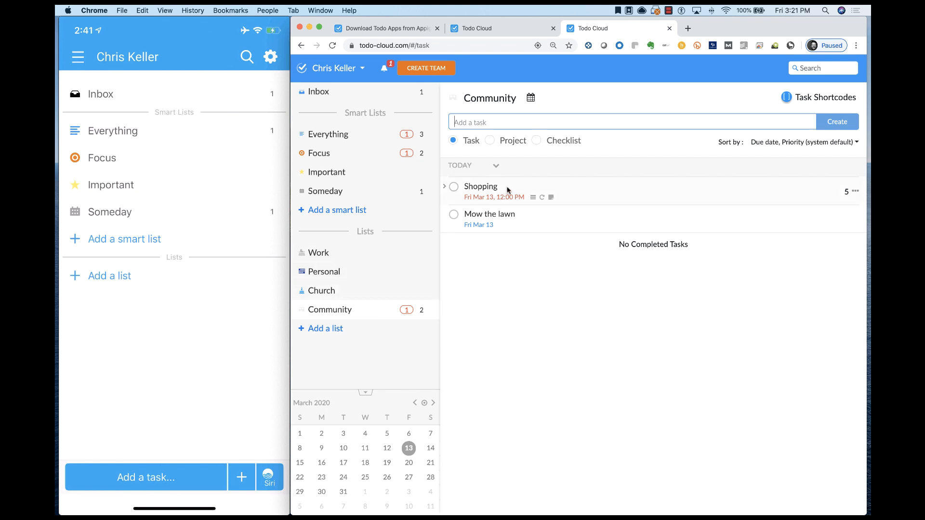
- Move the Shopping checklist and the Mow the lawn task from the Community list to the Personal list
drag(511, 188, 382, 272)
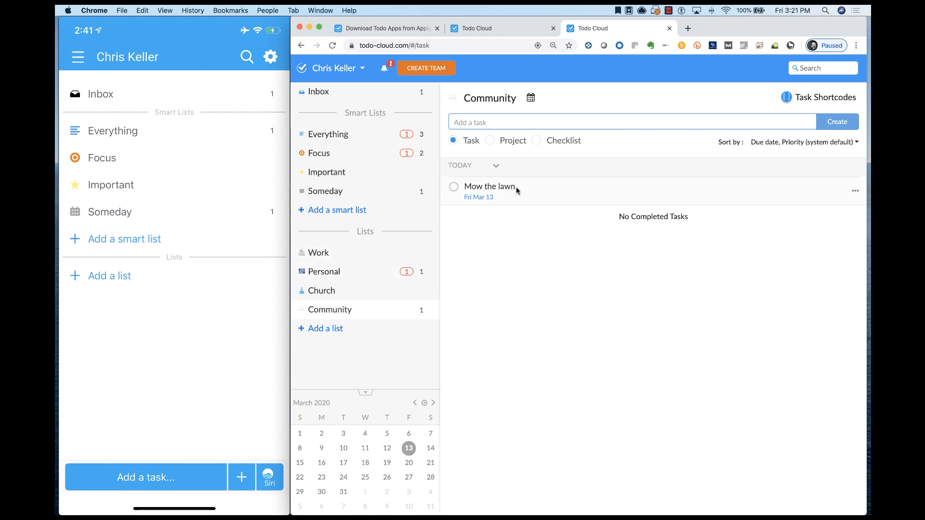
drag(531, 187, 388, 273)
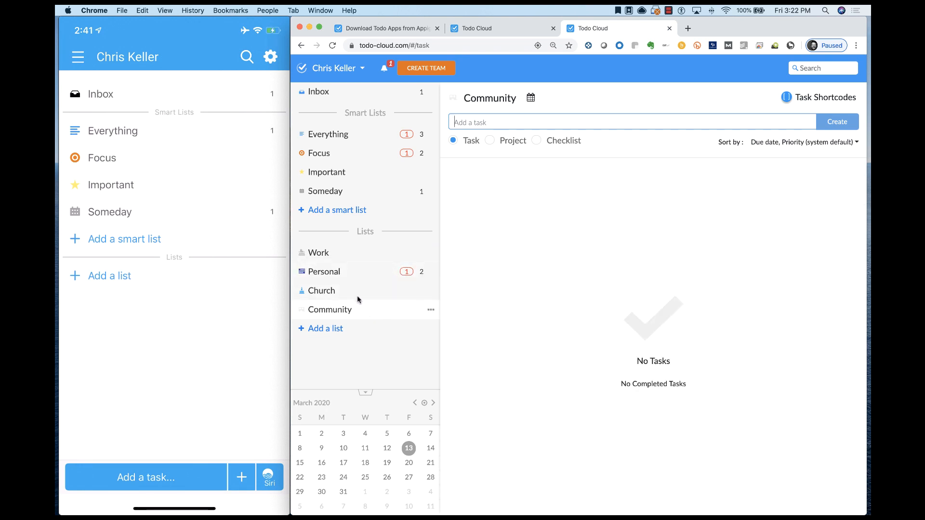
- Create a project named "Service Project with the scouts" in the Community list
click(490, 140)
click(496, 122)
text(Service Project with the )
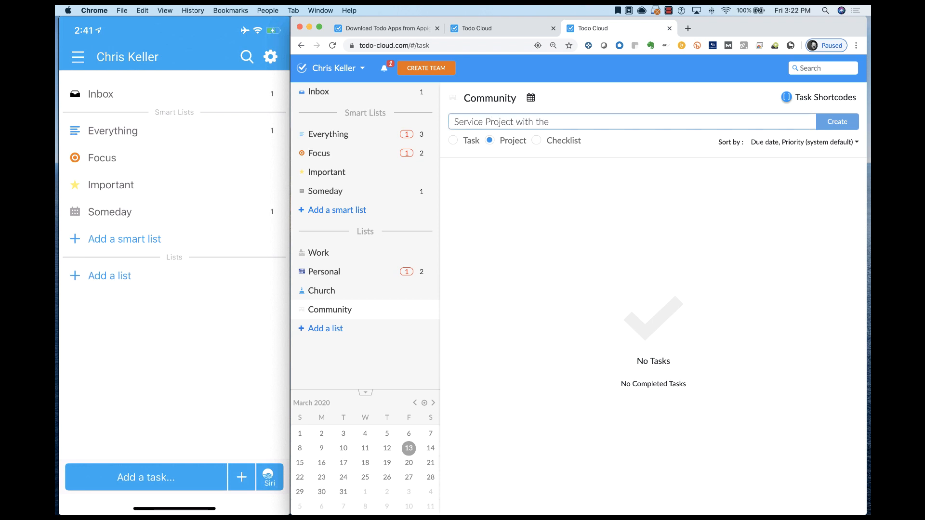
text(scouts)
key(Return)
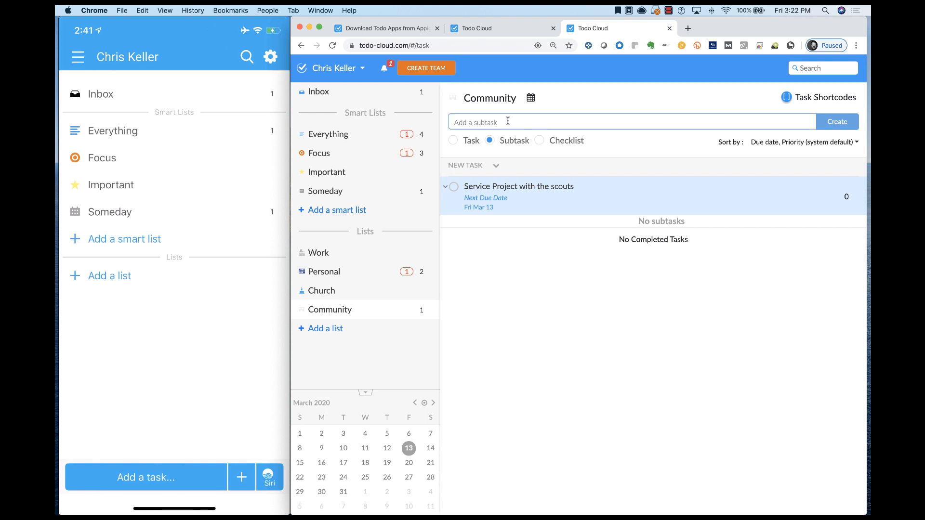
- Add the subtasks "Define the goals" and "Create a committee" to the scouts service project
text(Define the goals)
key(Return)
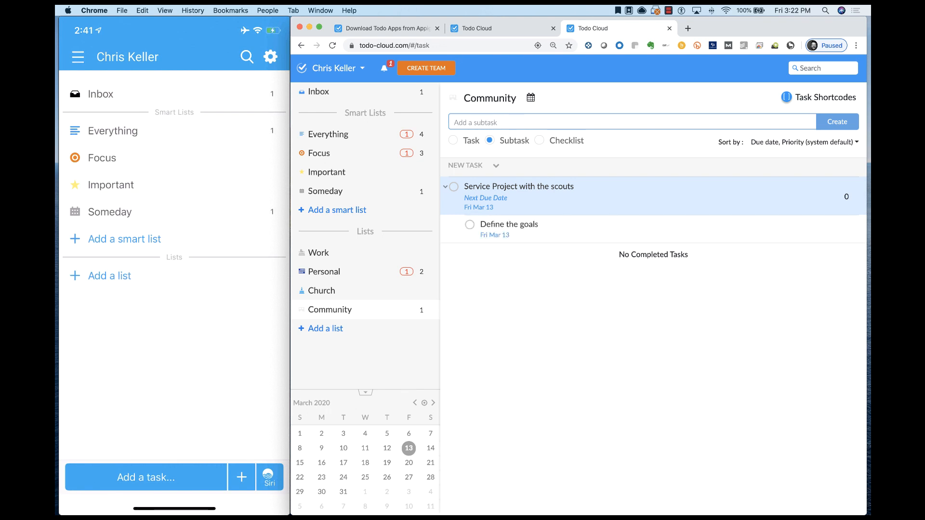
text(Create a committee)
key(Return)
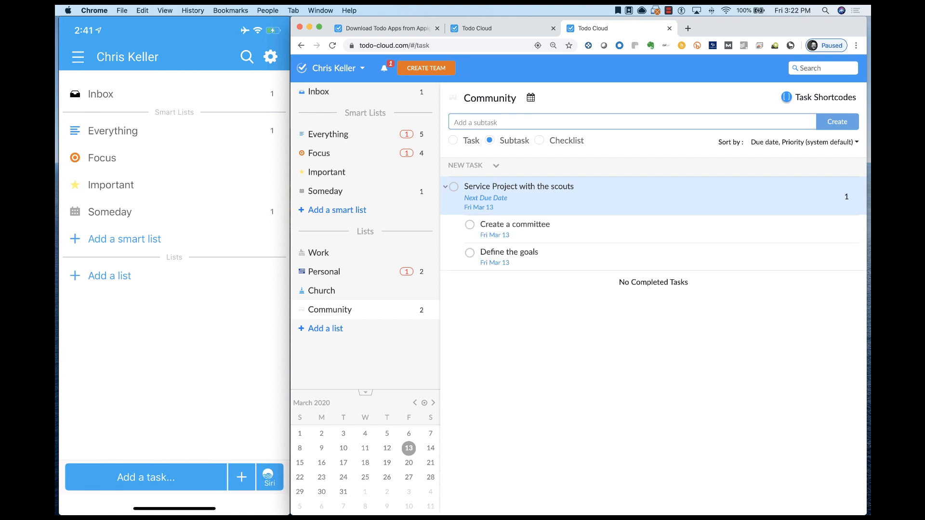
- Add the subtasks "Define the funding" and "Call a sponsor" to the scouts service project
text(Define the funding)
key(Return)
text(Call )
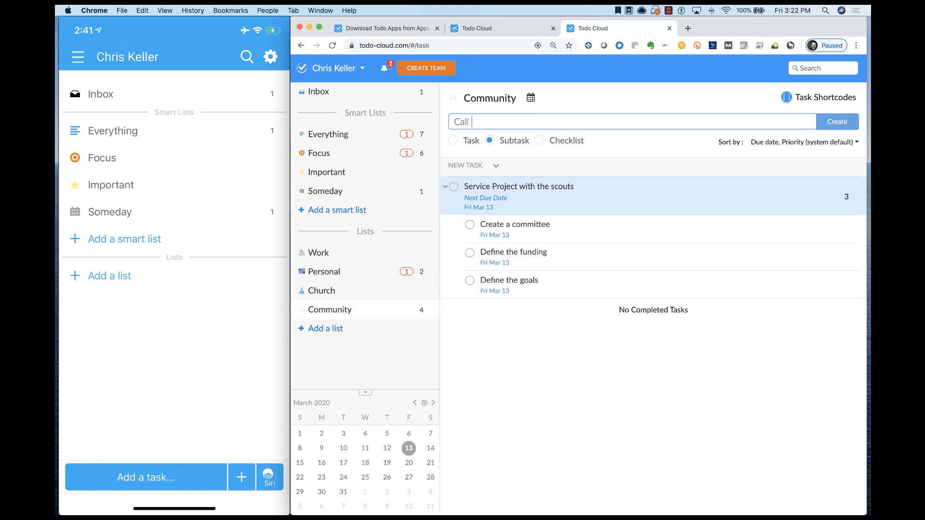
text(a sp)
key(BackSpace)
key(BackSpace)
text(sponos)
key(BackSpace)
text(sor)
key(Return)
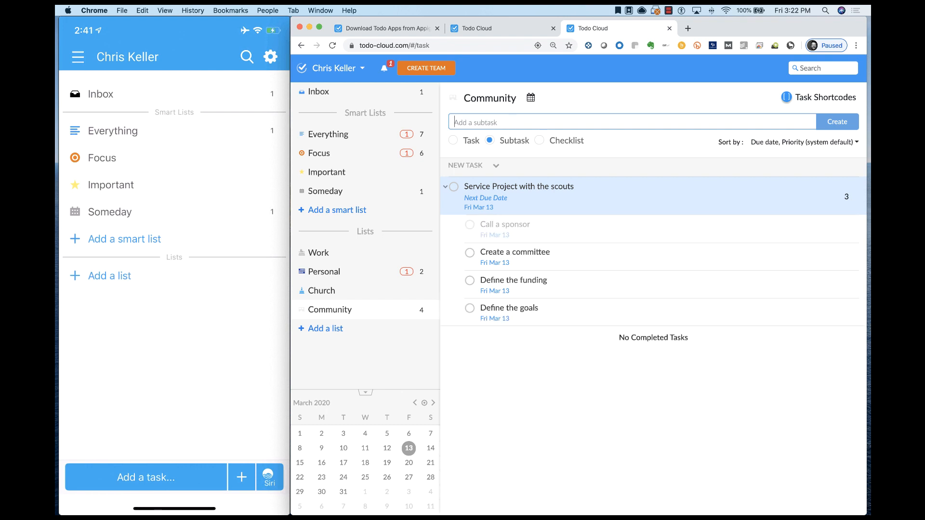
- Add the subtask "Schedule the meeting" to the scouts service project
text(Sc)
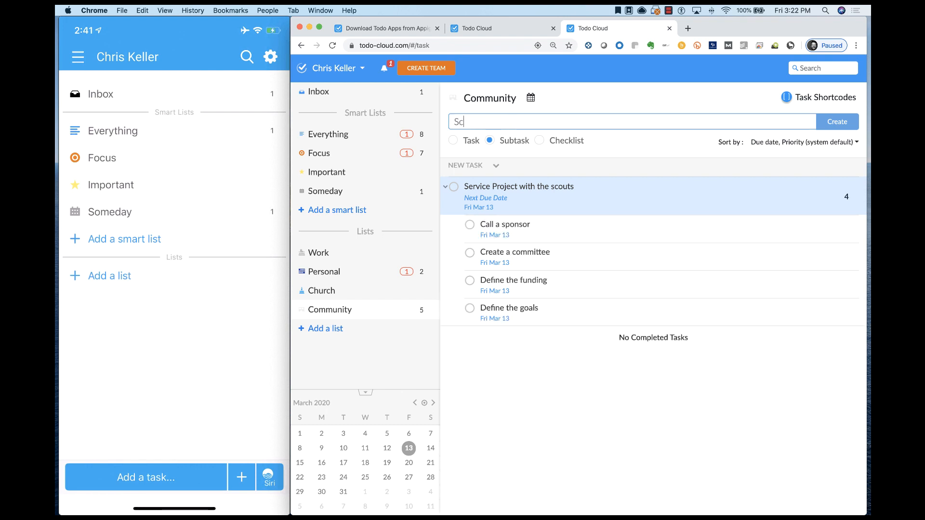
text(hedule the meeting)
key(Return)
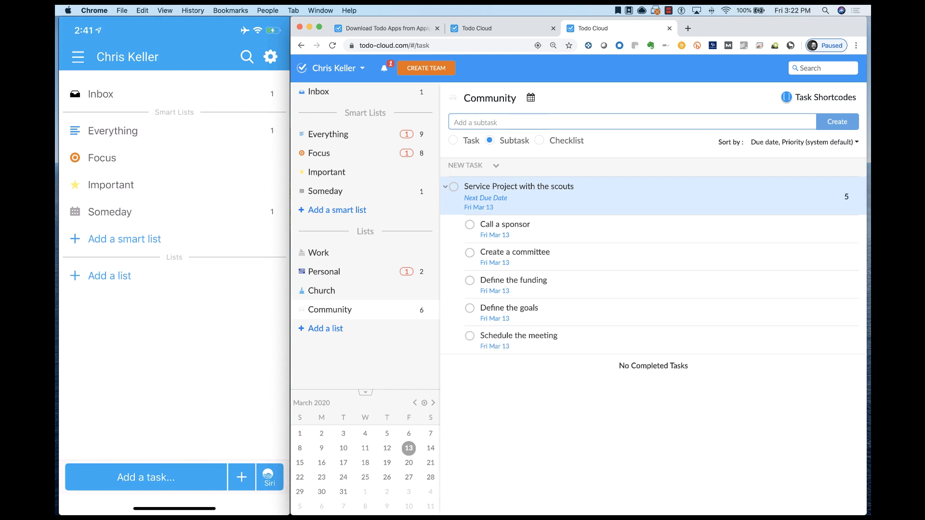
- View the details of the scouts service project and of its Call a sponsor subtask
click(546, 205)
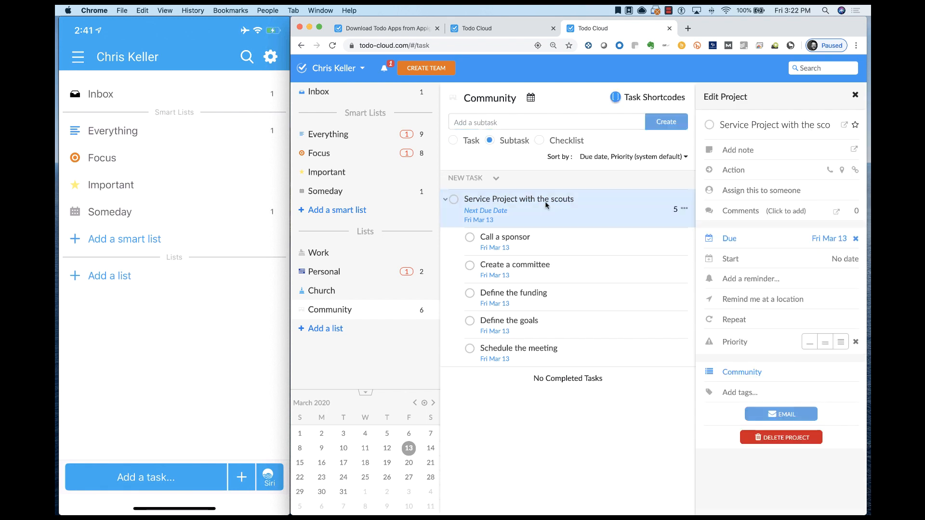
click(548, 244)
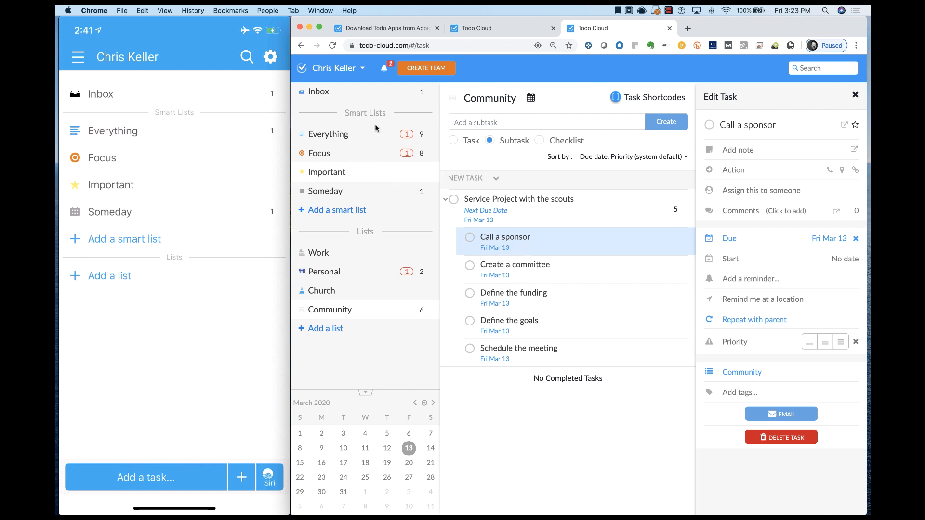
- Examine the default due date choices in the task creation settings, then close the settings without changing them
click(362, 68)
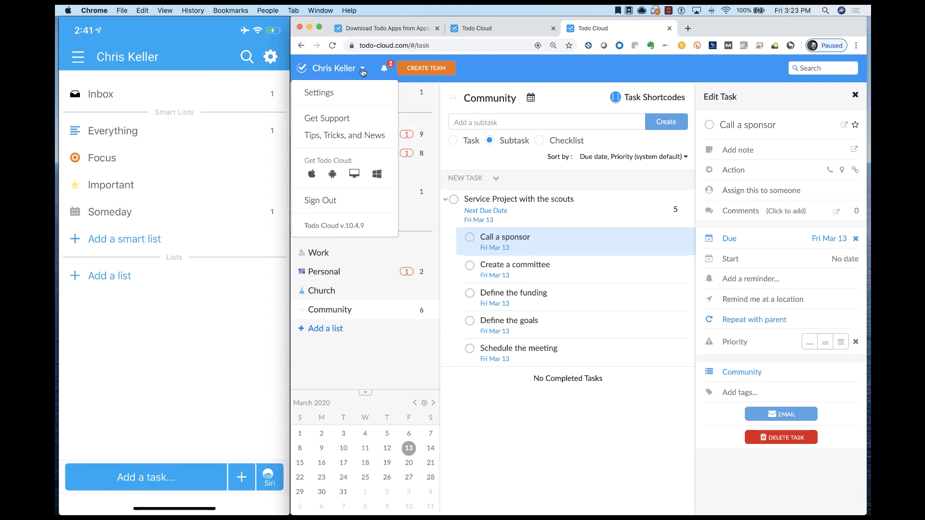
click(330, 94)
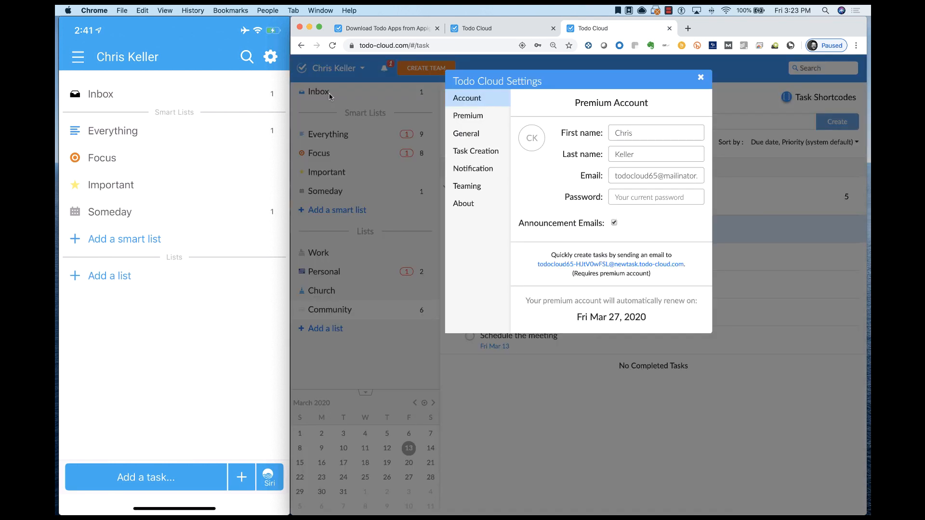
click(481, 154)
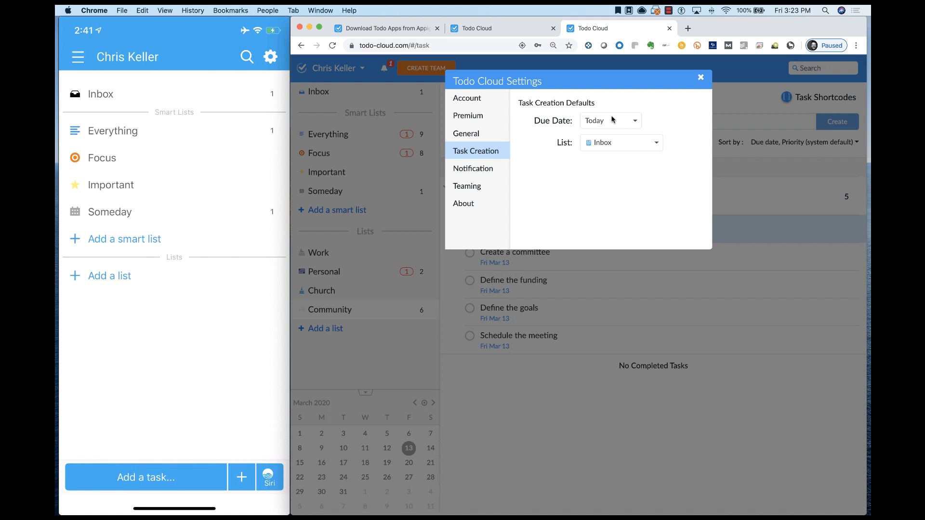
click(635, 121)
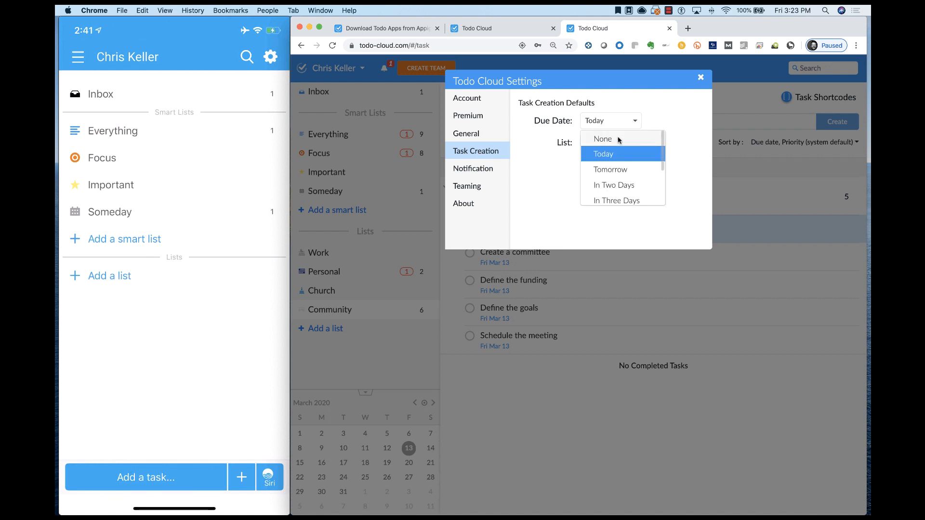
scroll(614, 171, down, 3)
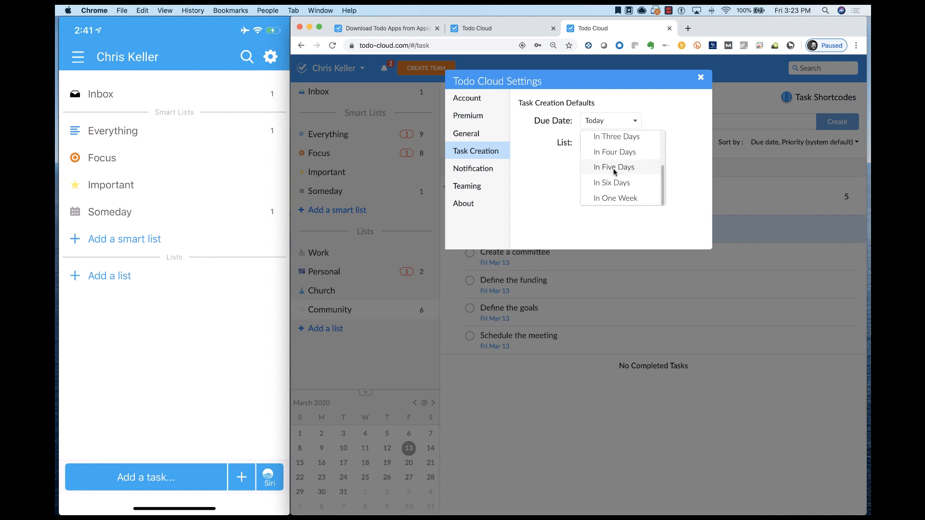
click(568, 174)
click(701, 79)
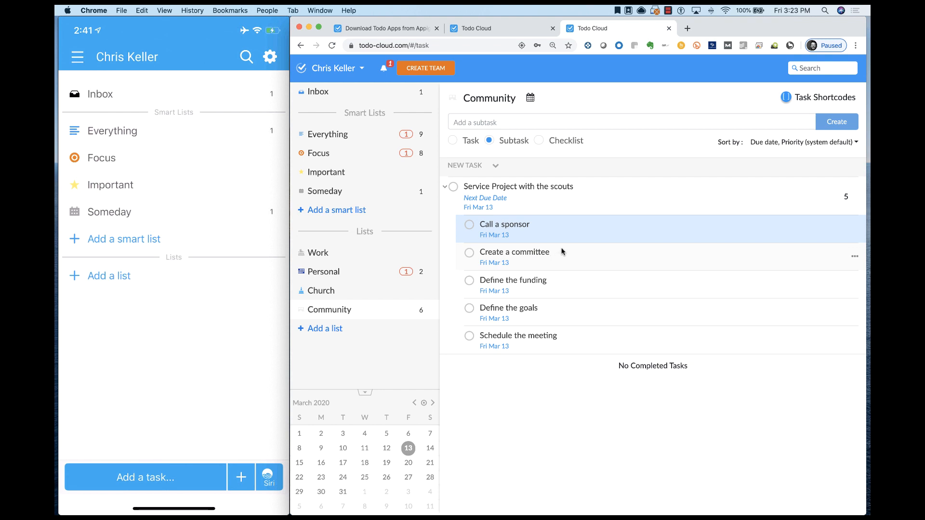
- Reschedule Define the goals to March 16, Create a committee to March 17, and Schedule the meeting to March 18 using the calendar
drag(553, 311, 319, 465)
drag(565, 259, 344, 464)
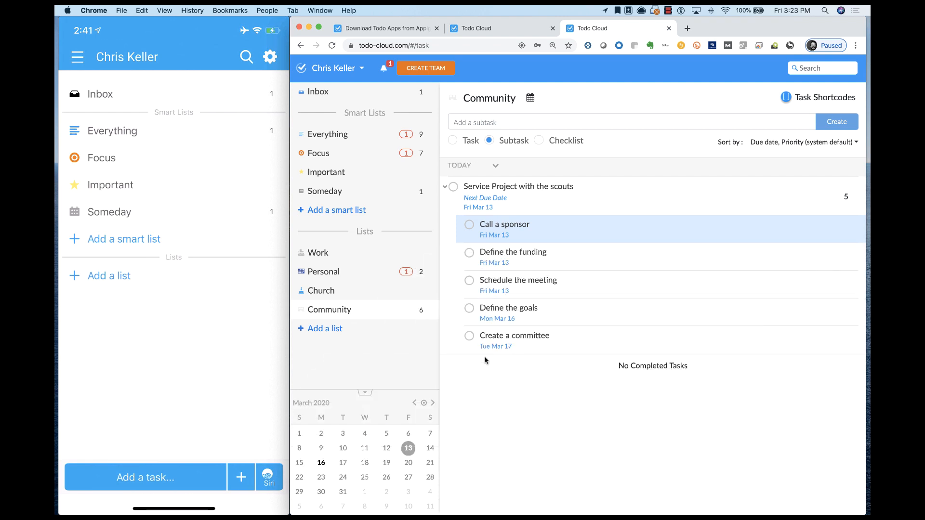
drag(562, 298, 365, 463)
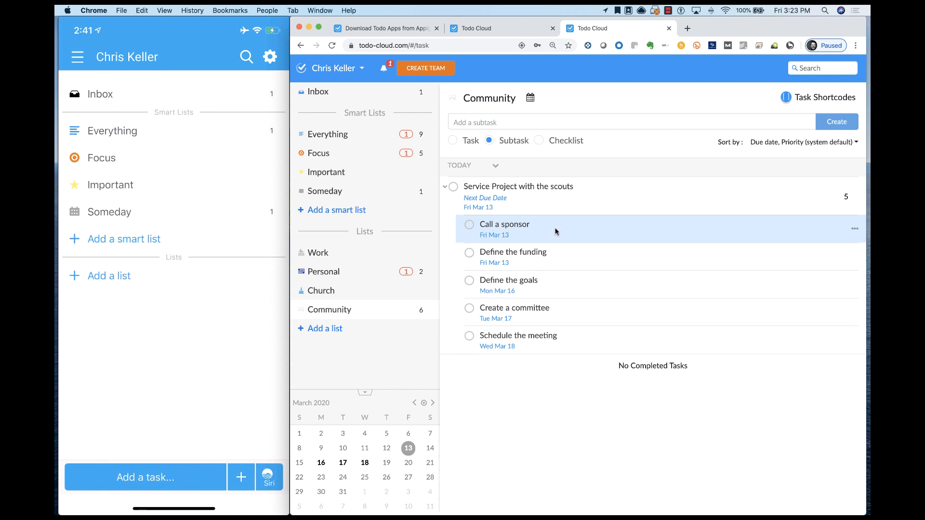
- Reschedule the Call a sponsor subtask to March 19 and Define the funding to March 20 using the calendar
drag(555, 232, 386, 464)
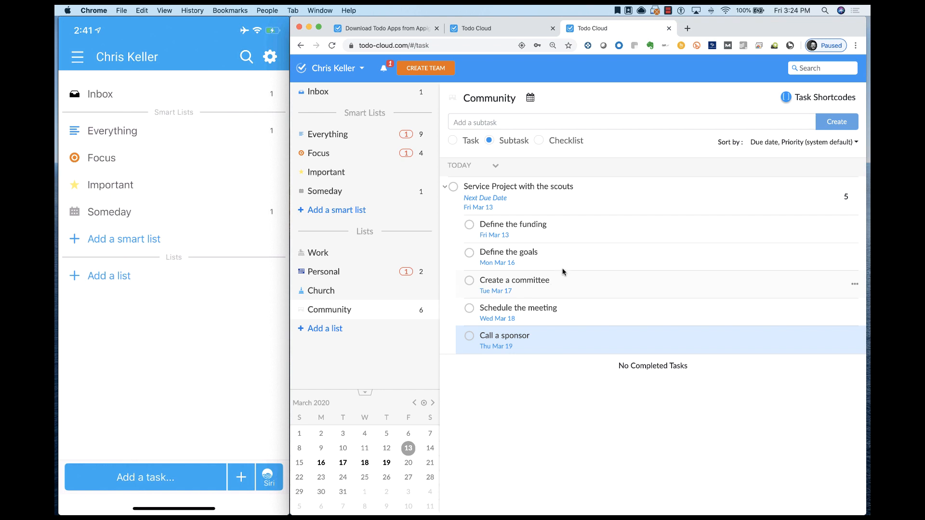
drag(567, 229, 409, 463)
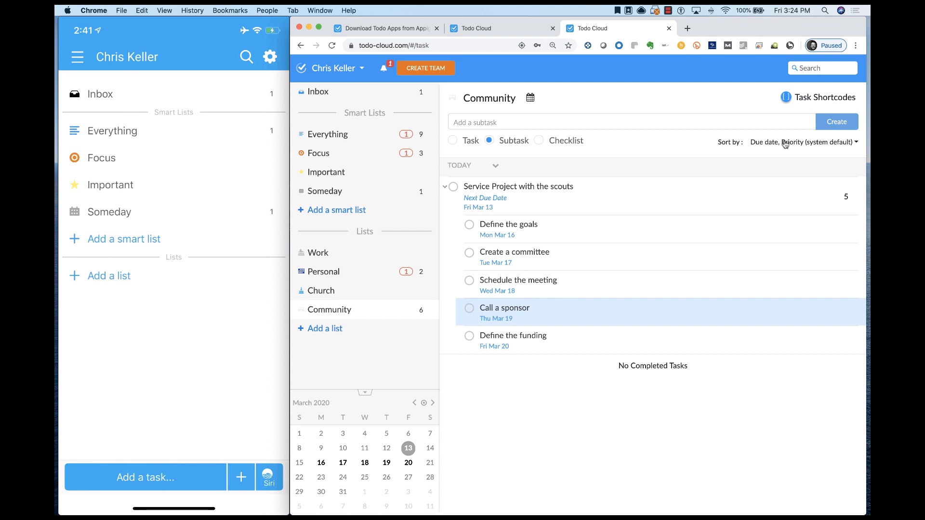
- Sort the Community list alphabetically and expand the scouts service project to show its subtasks
click(855, 144)
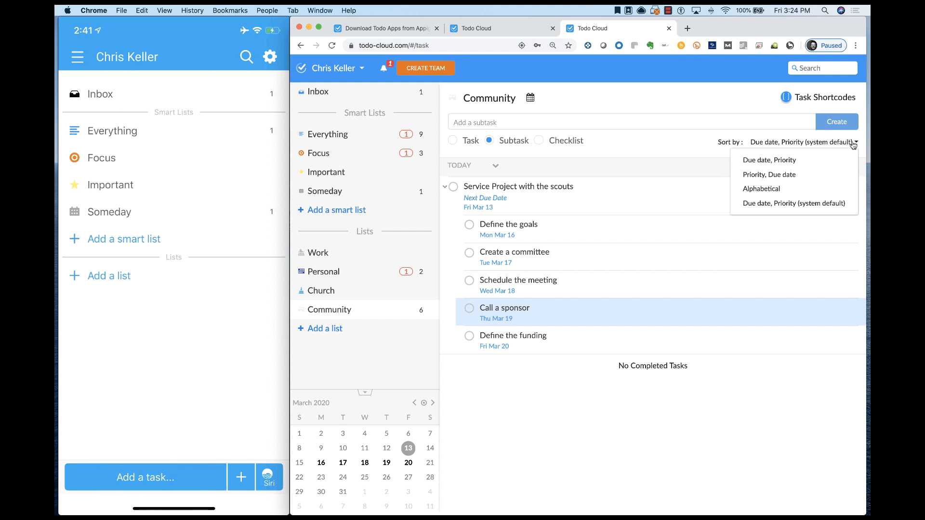
click(778, 188)
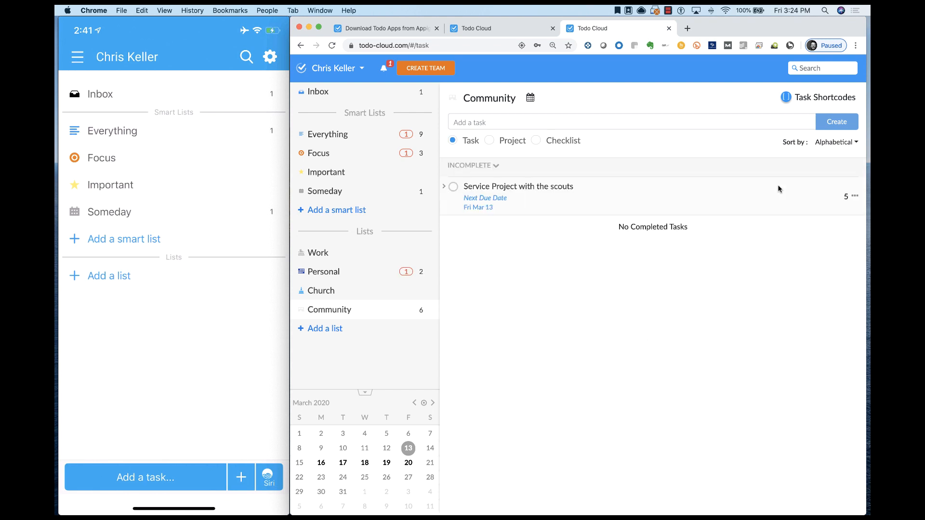
click(444, 187)
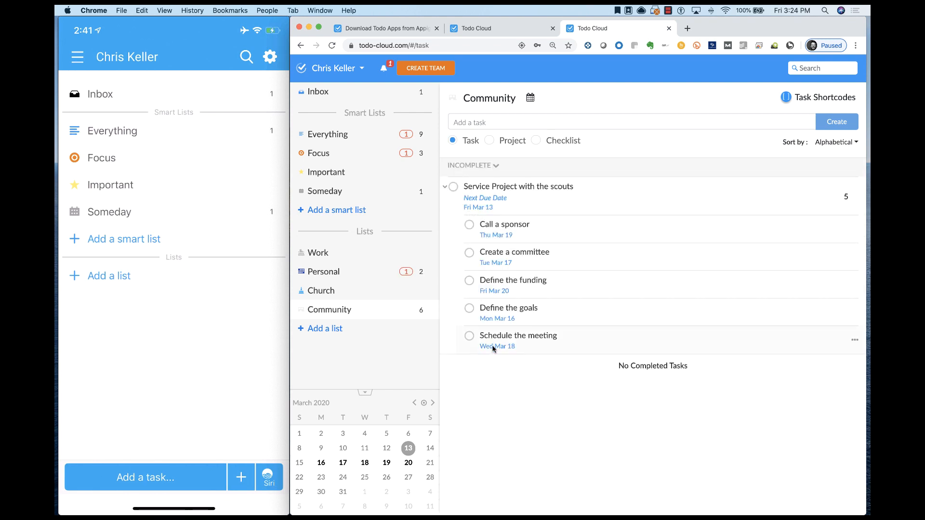
- Change the Community list's sort order to Priority, Due date
click(856, 143)
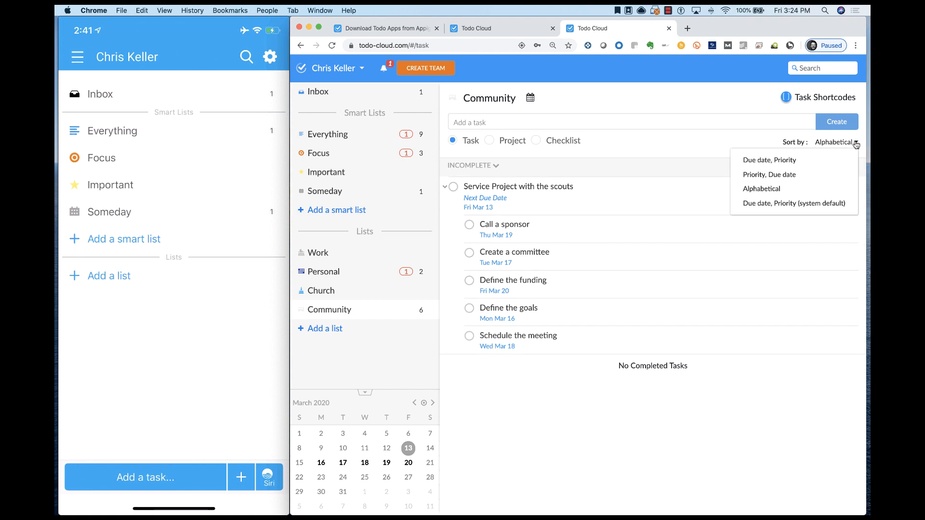
click(783, 176)
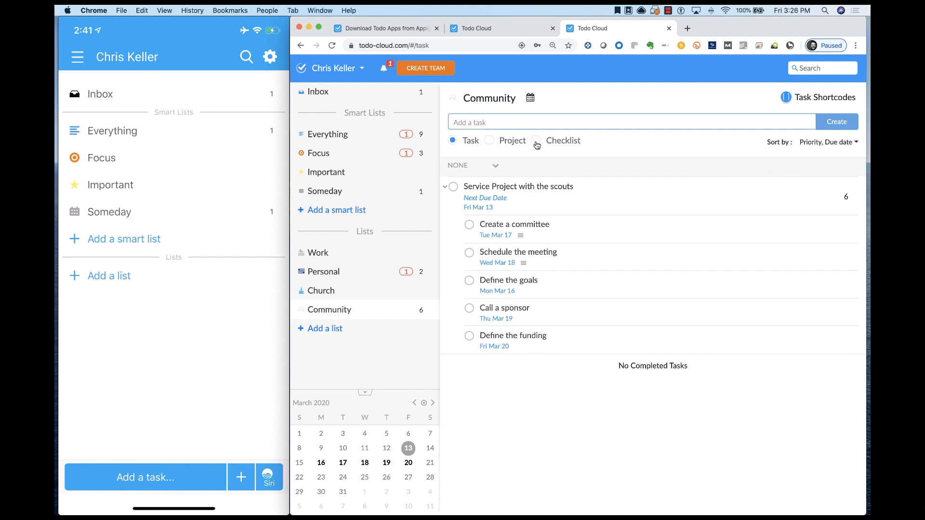
- Create the checklist "Define items to bring to the meeting" in the Community list and move it into the scouts service project
click(536, 140)
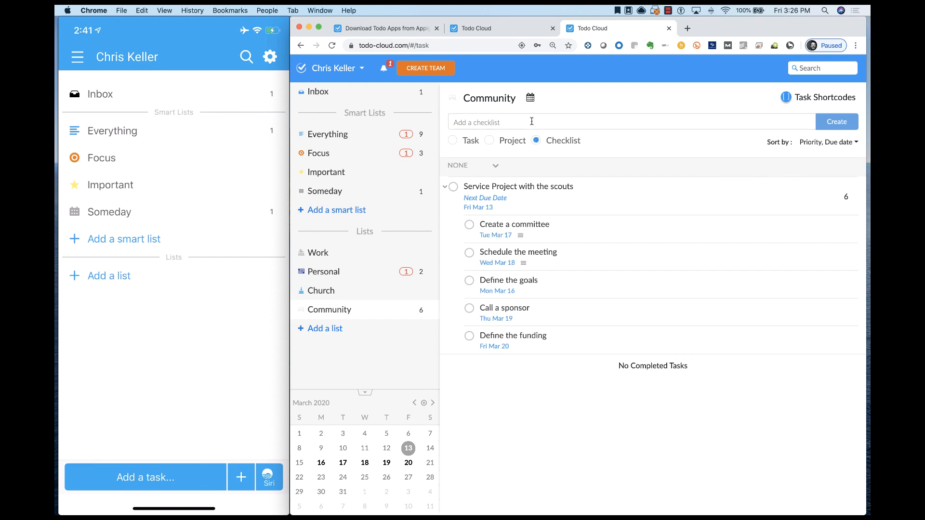
click(532, 121)
text(Define items to b)
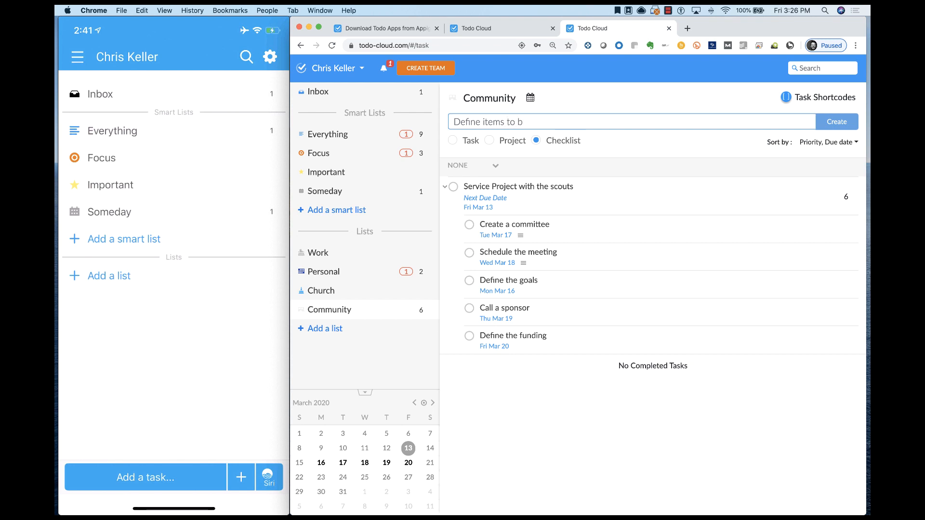
text(ring to the meeting)
key(Return)
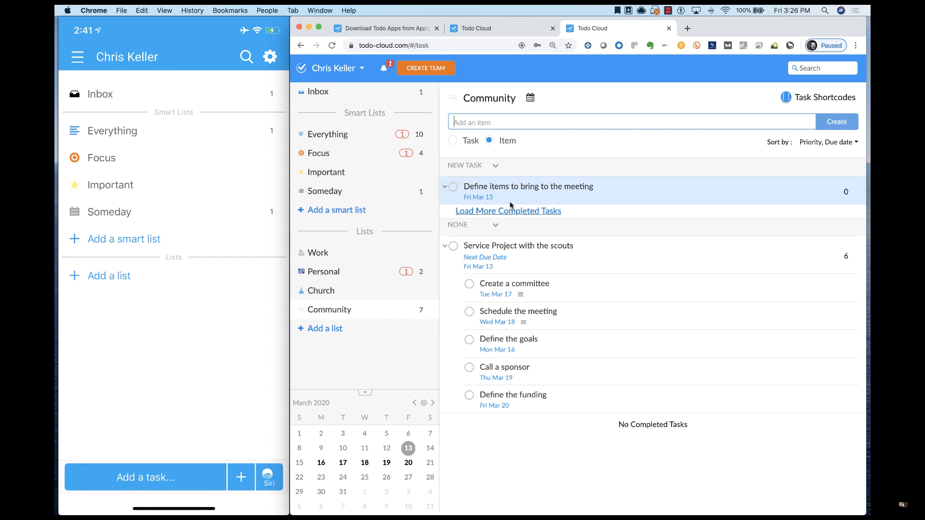
drag(512, 197, 537, 278)
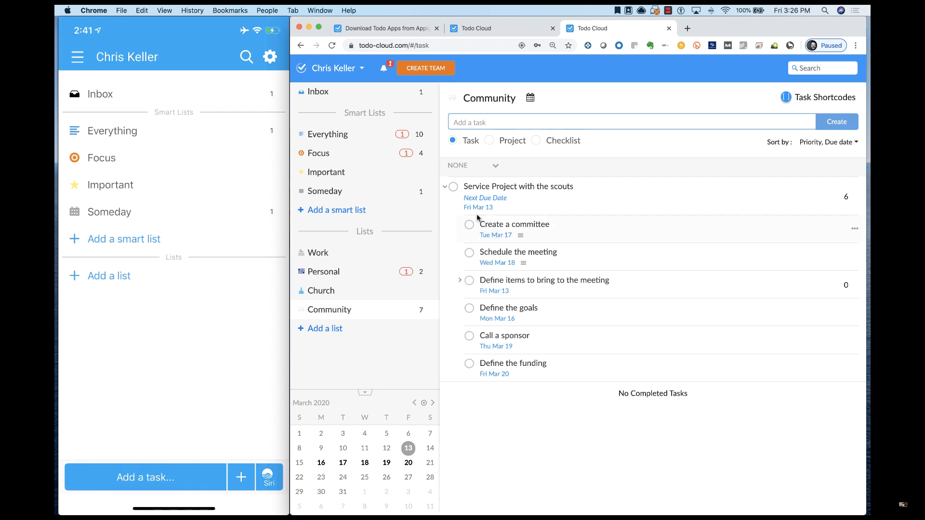
- Add the items "Paper goods", "Desserts" and "Laptop" to the "Define items to bring to the meeting" checklist
click(543, 286)
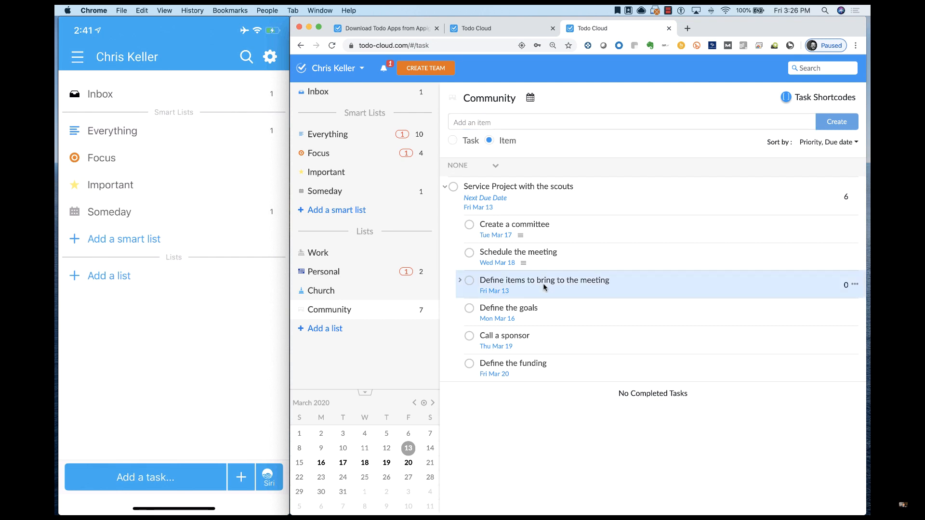
click(460, 282)
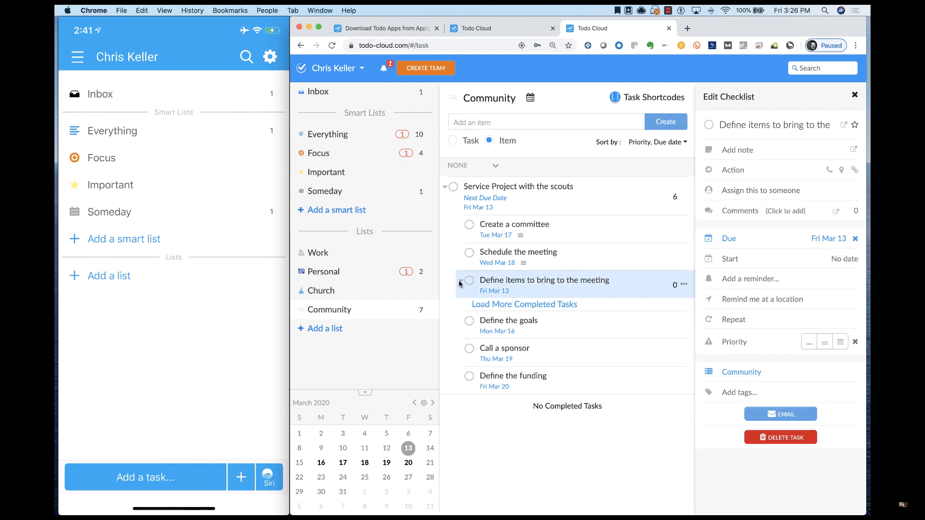
click(496, 122)
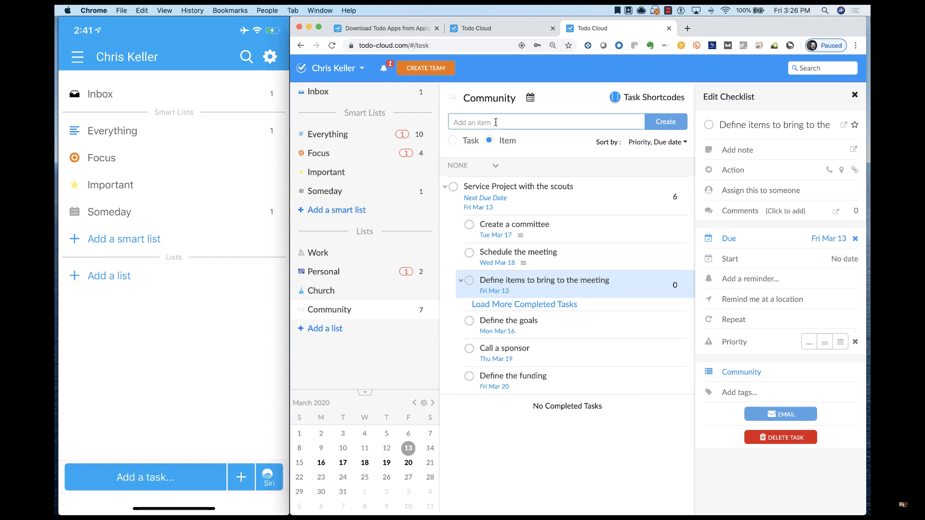
text(Paper goods)
key(Return)
text(Desser)
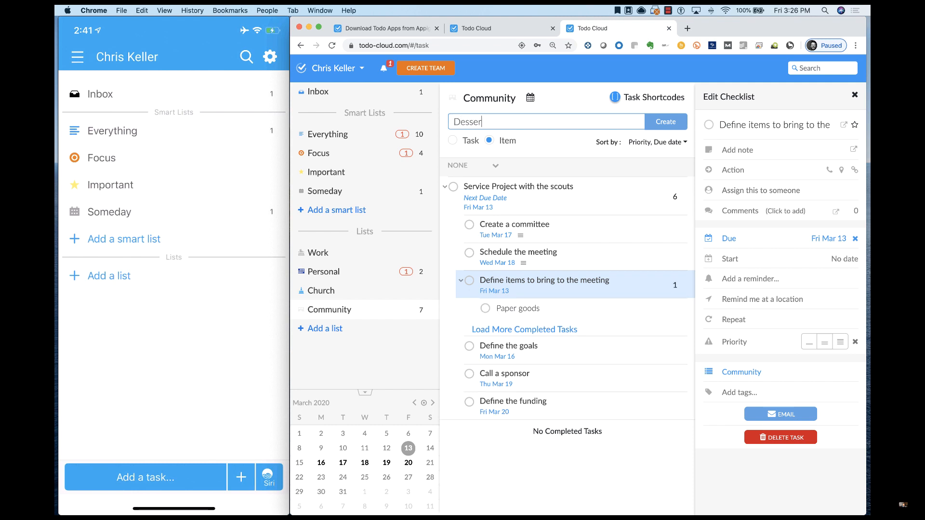
text(ts)
key(Return)
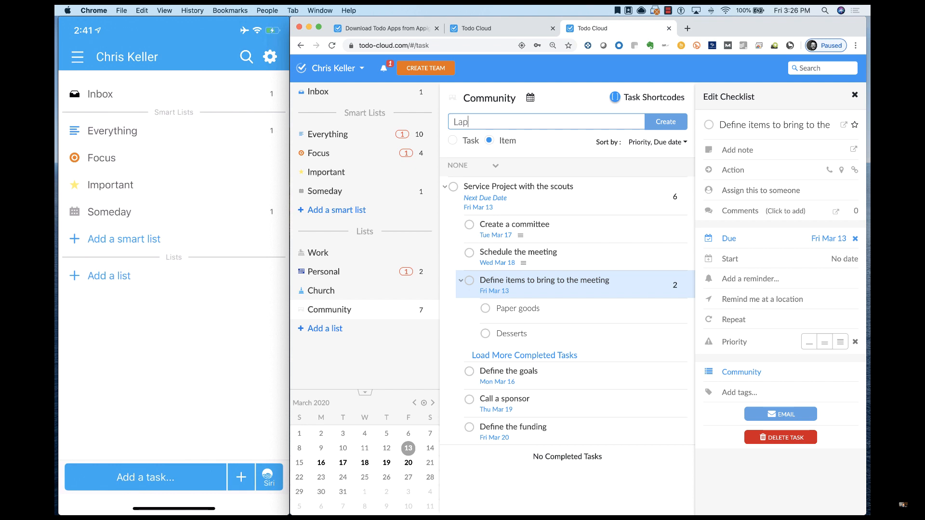
text(top)
key(Return)
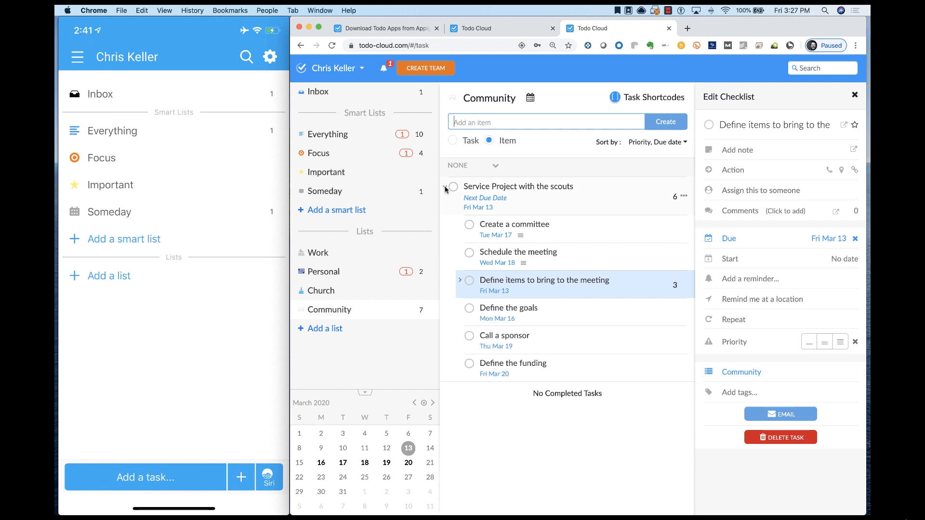
- Collapse and re-expand the scouts service project to compare both views, leaving it collapsed
click(445, 187)
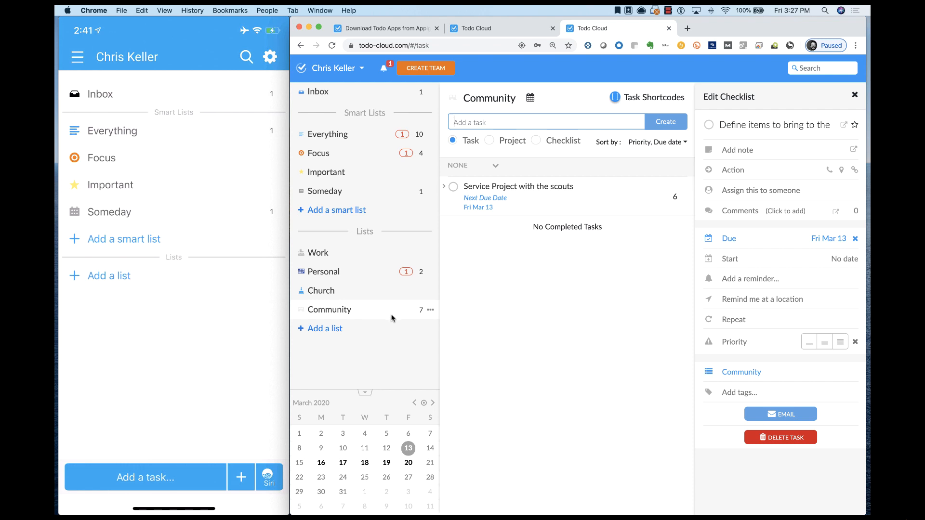
click(443, 187)
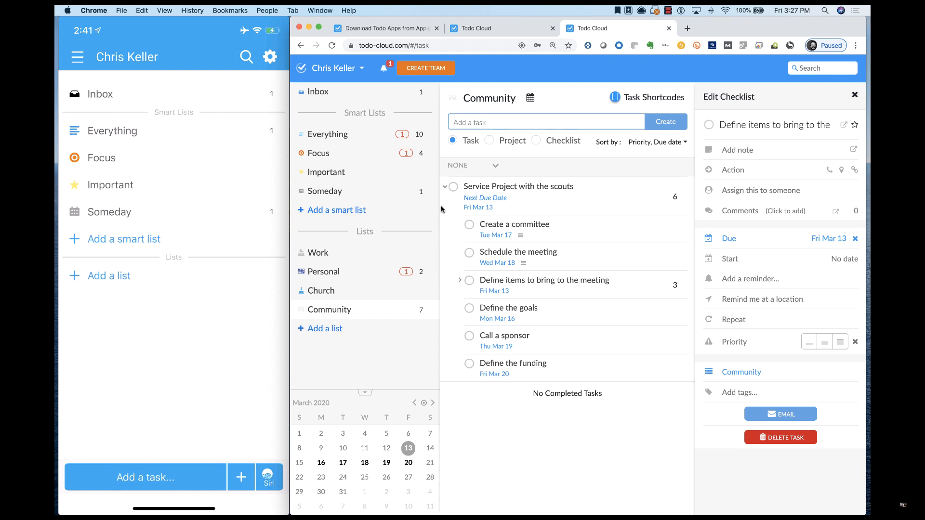
click(444, 187)
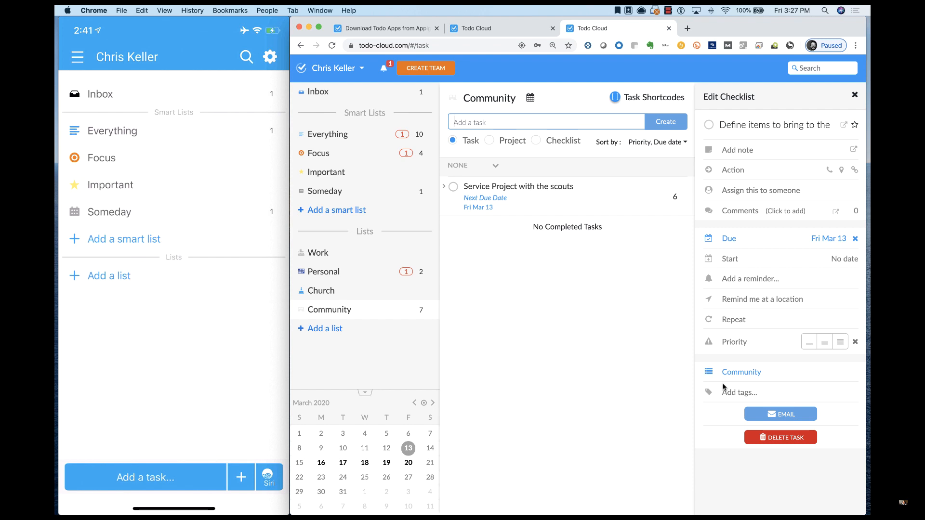
- Create a custom smart list named Walmart that filters tasks by the walmart tag
click(335, 212)
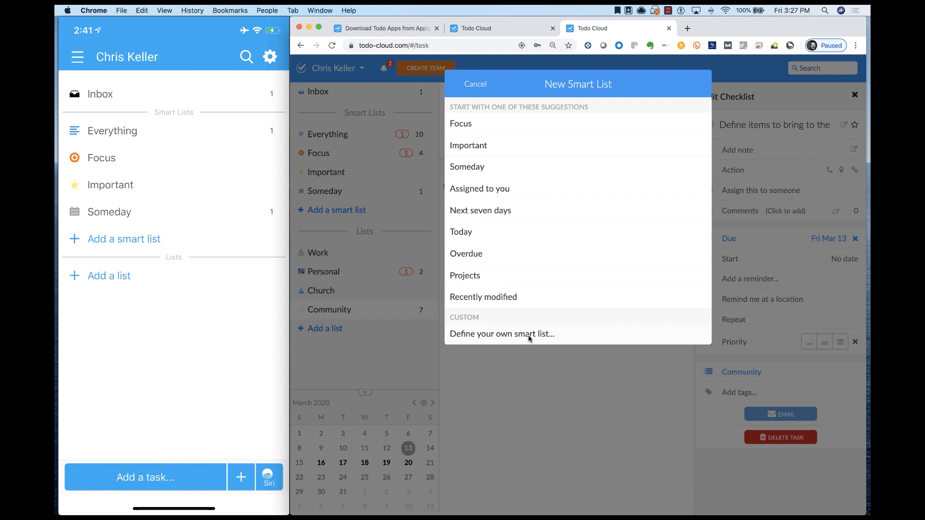
click(528, 334)
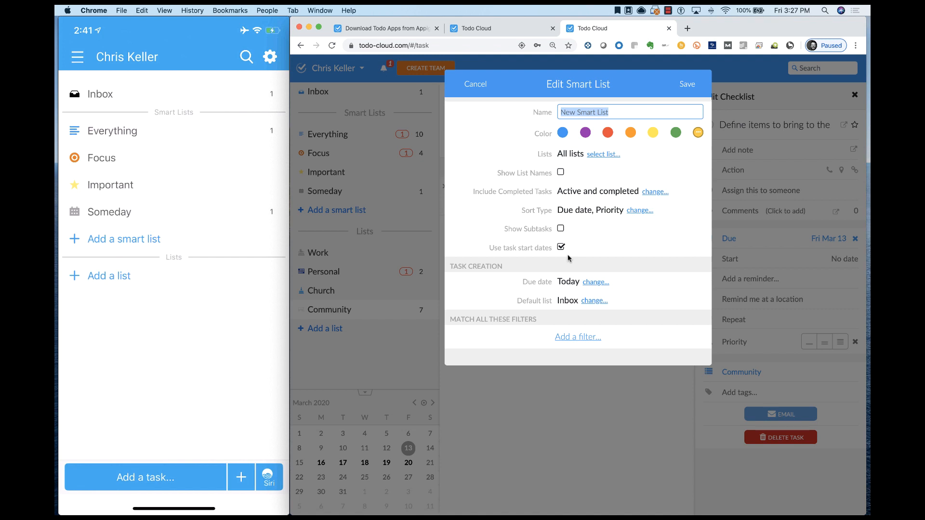
text(Walmart)
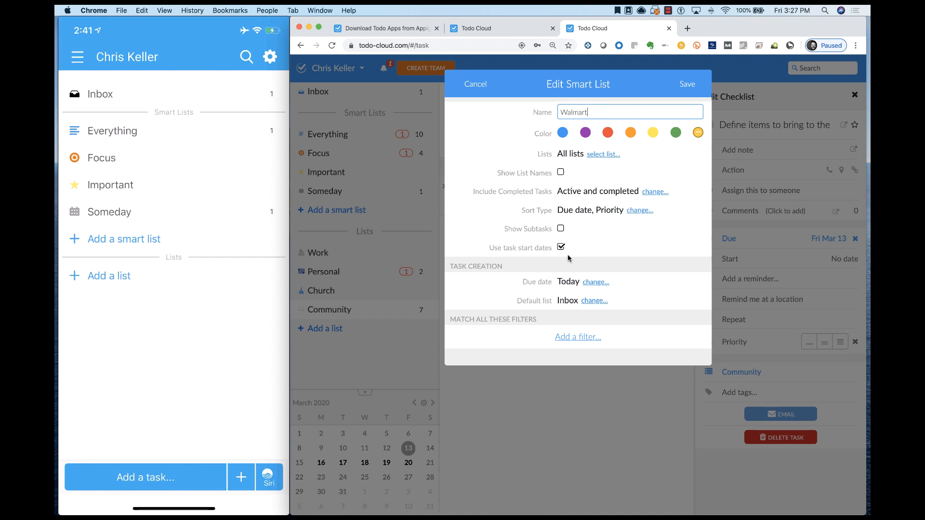
click(574, 337)
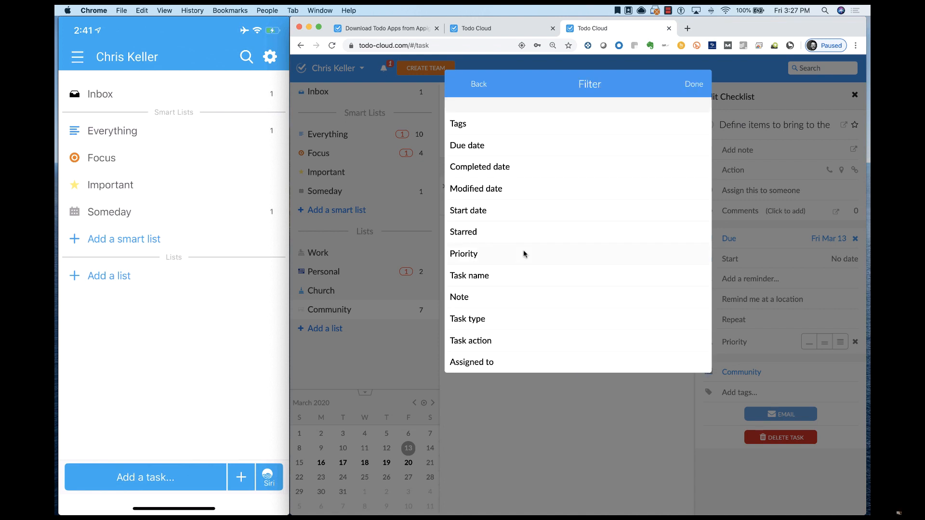
click(483, 127)
click(549, 248)
click(687, 85)
click(688, 86)
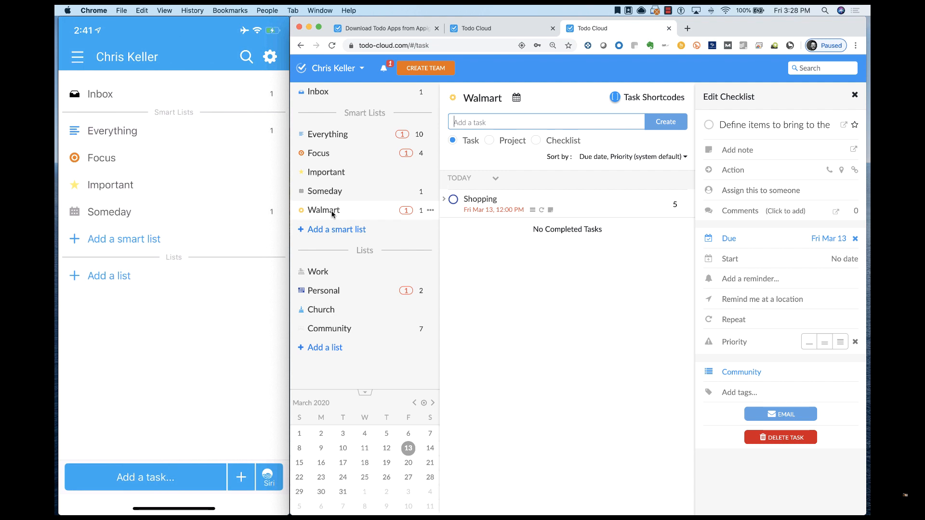
- Expand the Shopping checklist in the Walmart smart list and view its details
click(444, 199)
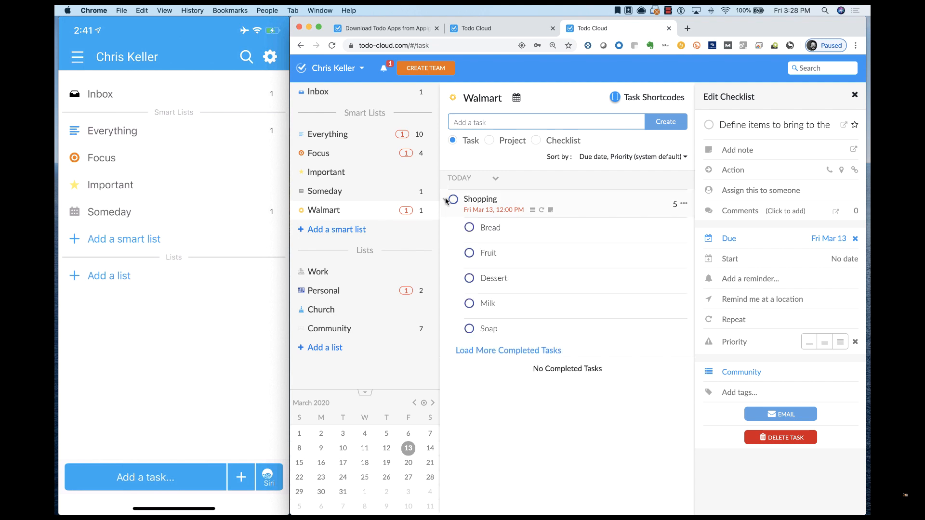
click(592, 204)
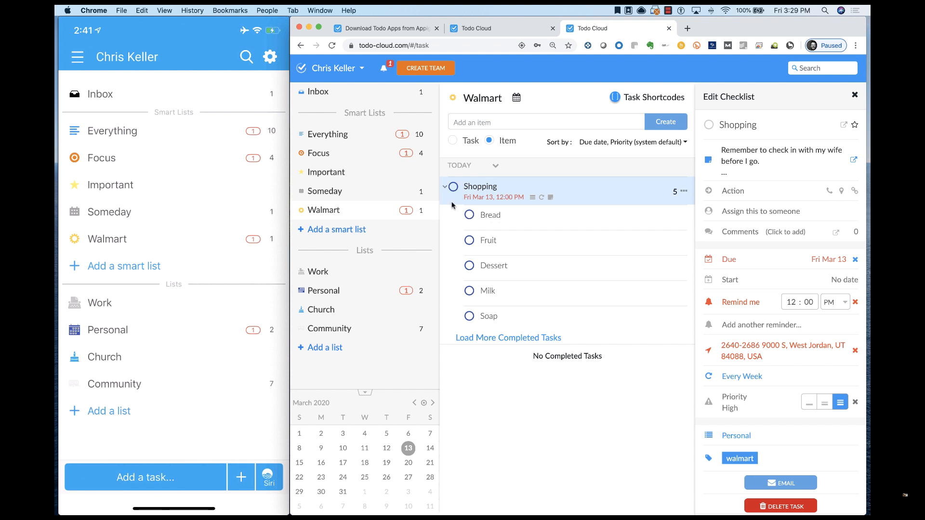
- In the Everything list, set the Mow the lawn task's due date to March 12 and its start date to March 11
click(337, 135)
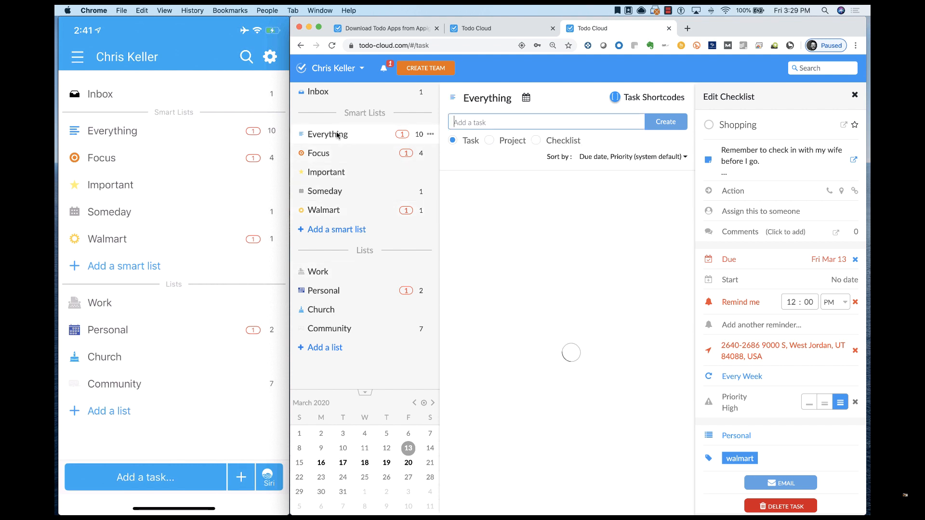
click(516, 247)
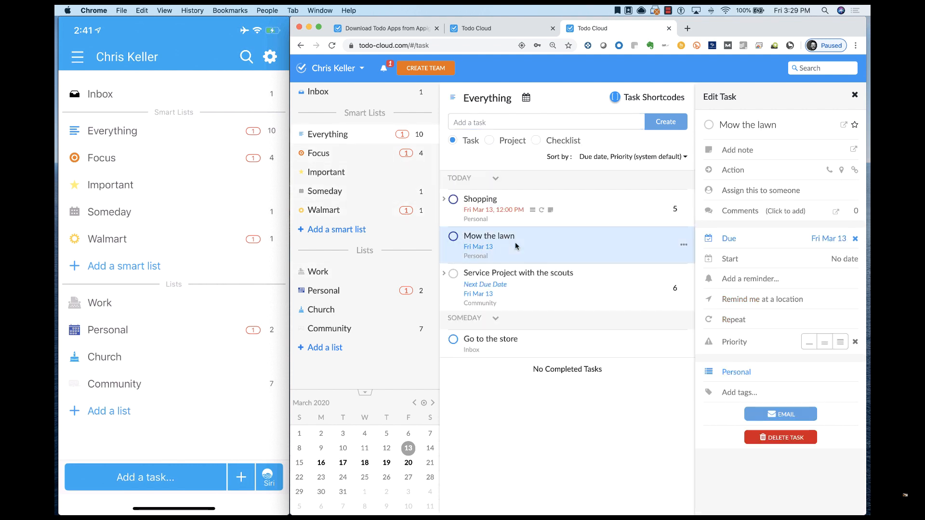
click(807, 240)
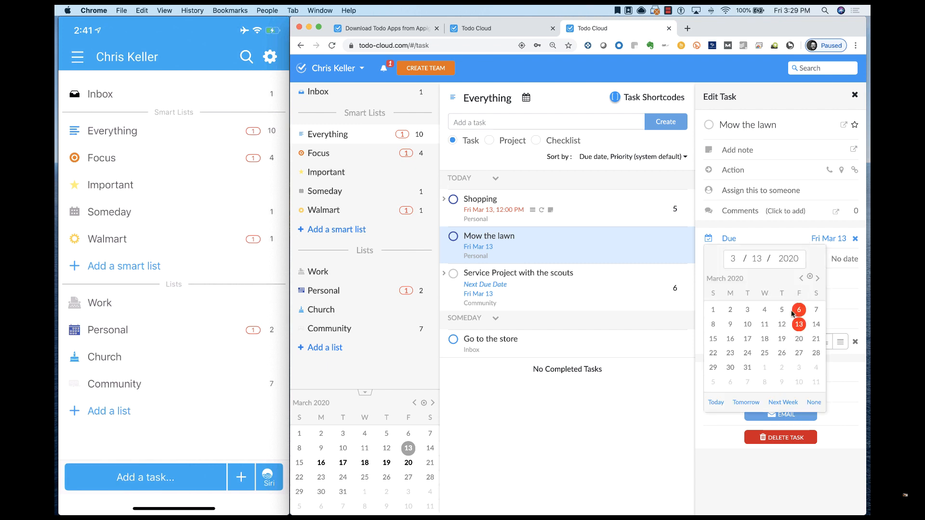
click(782, 325)
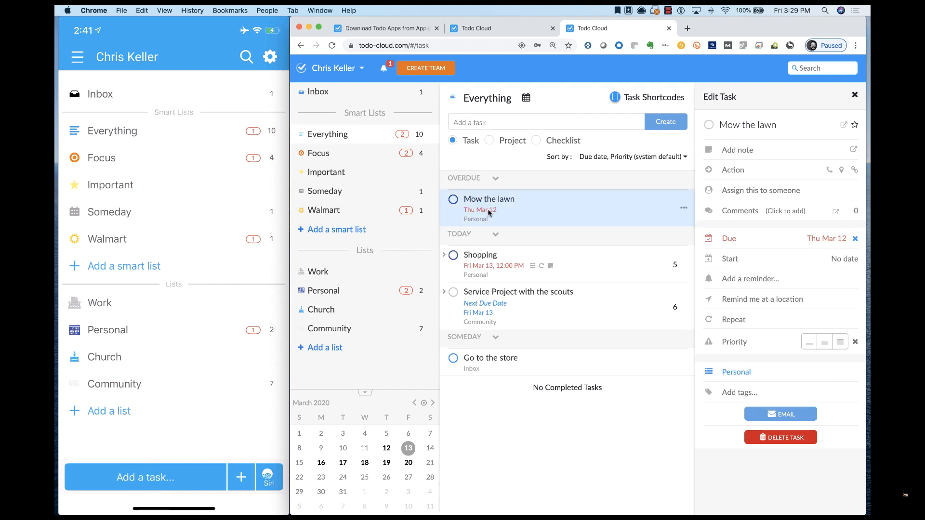
click(733, 260)
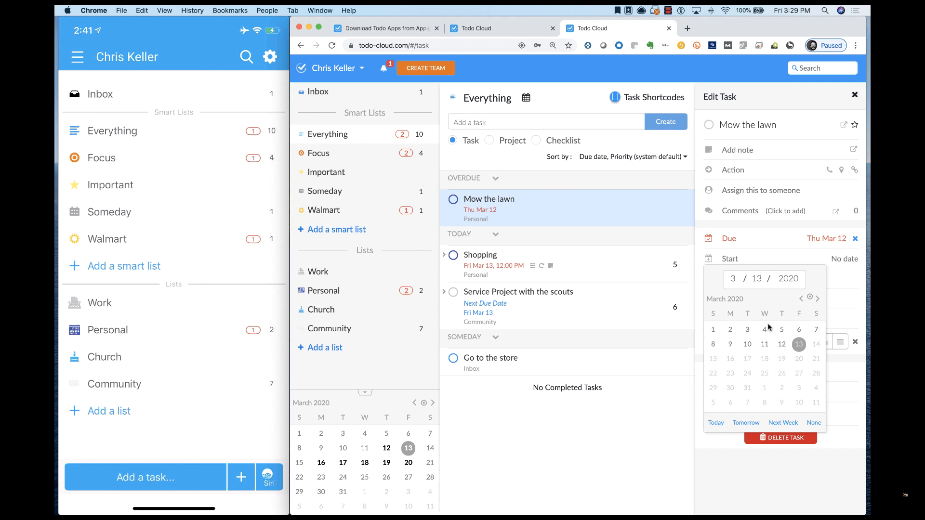
click(765, 345)
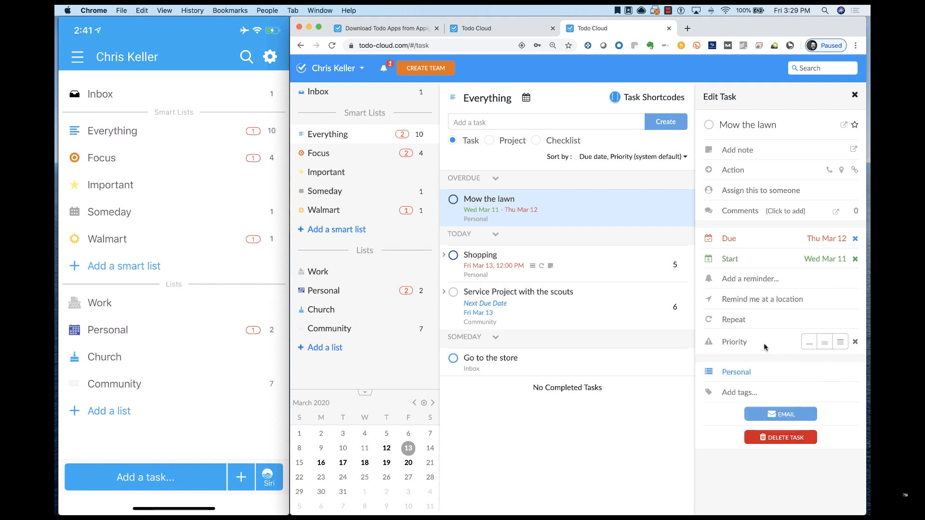
- Change the due date of the Mow the lawn task to March 14
click(748, 240)
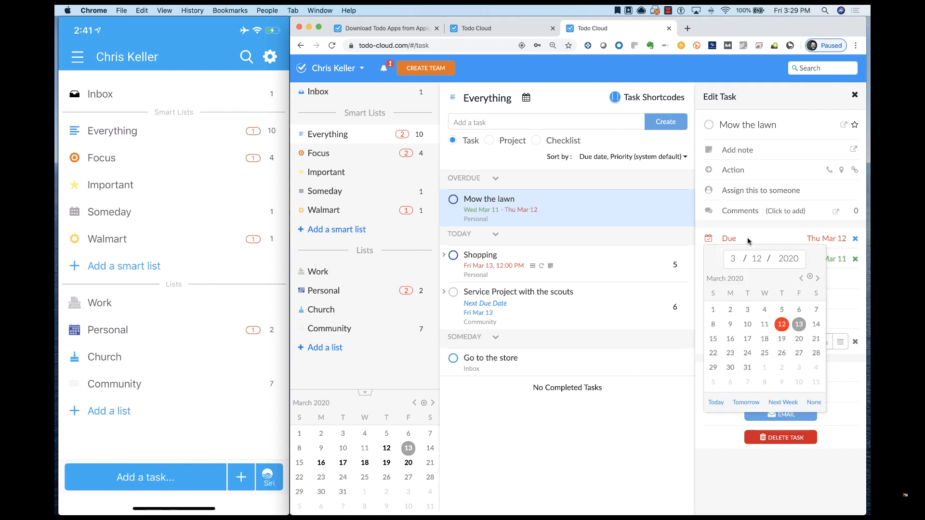
click(816, 324)
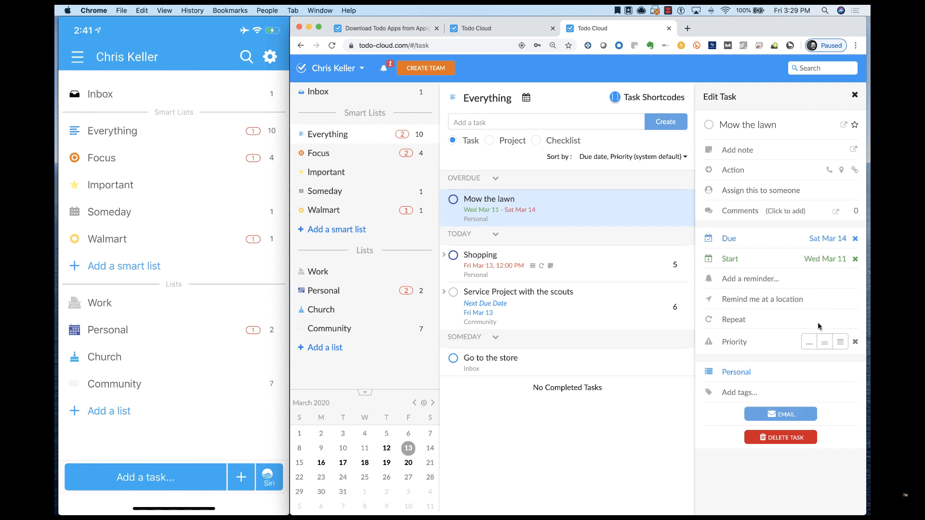
- Set the Mow the lawn task's due date to March 13 and add a reminder at 12:00 PM
click(741, 240)
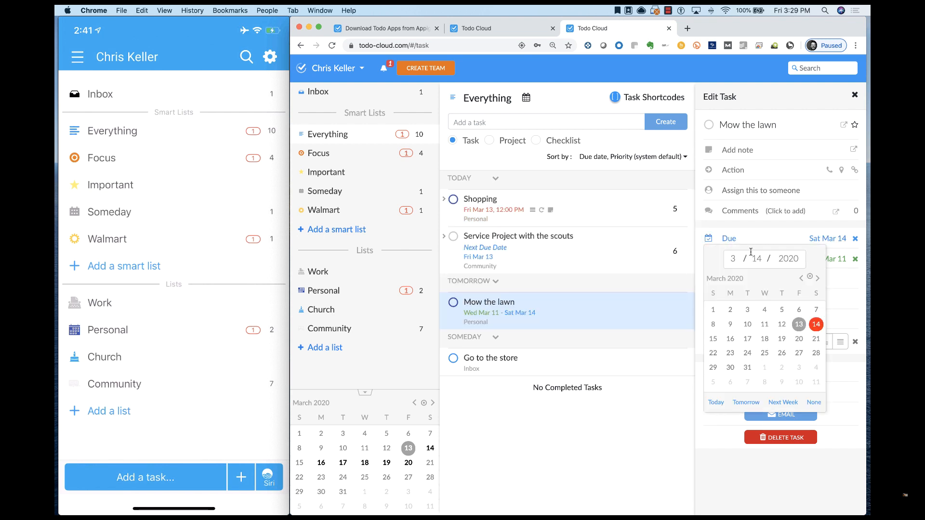
click(799, 324)
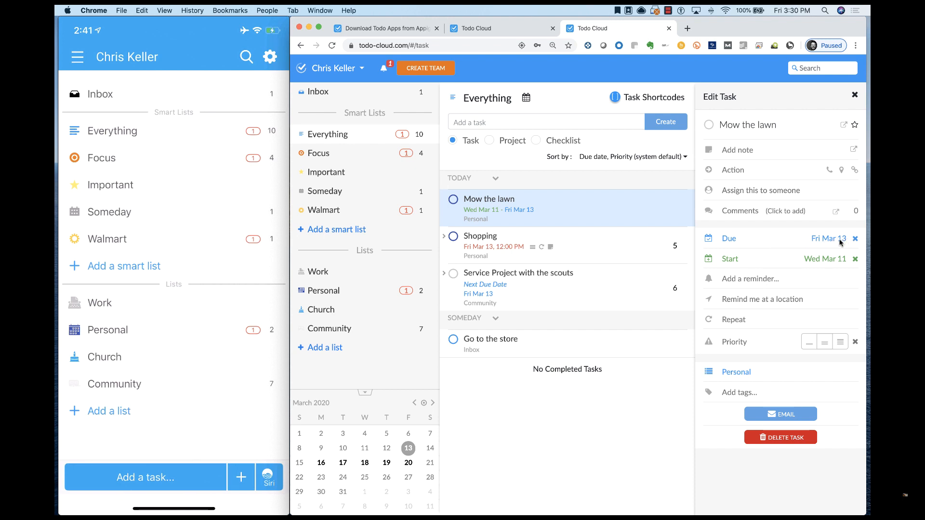
click(771, 280)
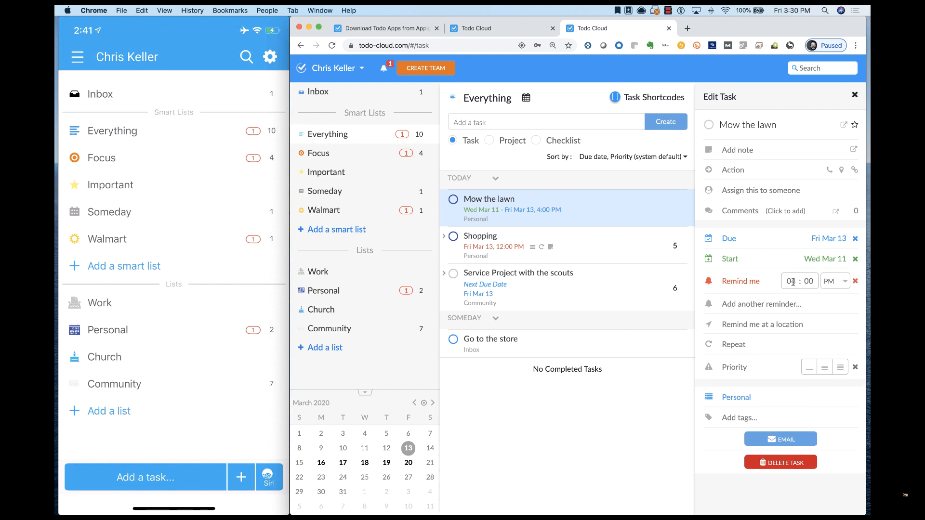
click(793, 282)
key(Down)
click(773, 302)
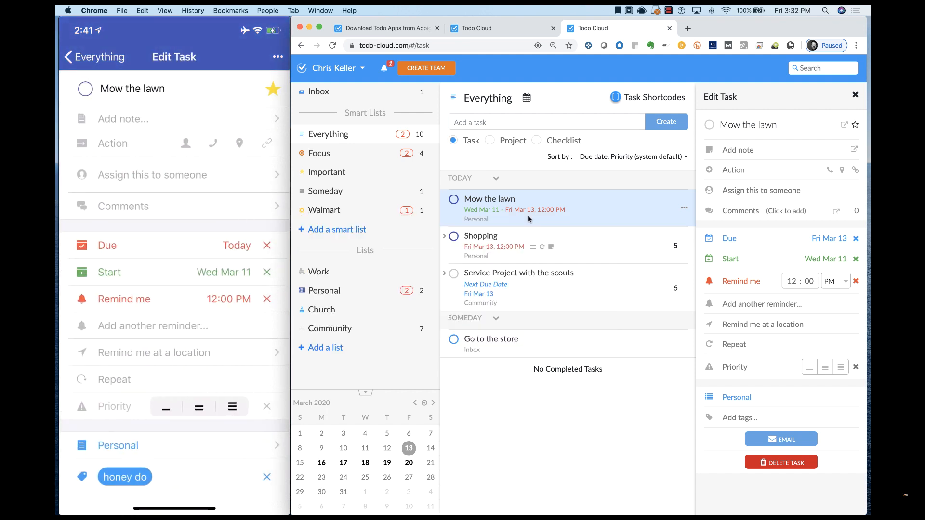
- In the mobile Todo Cloud app, rename the open Mow the lawn task as Clean the windows
key(BackSpace)
key(BackSpace)
key(BackSpace)
key(BackSpace)
key(BackSpace)
key(BackSpace)
key(BackSpace)
key(BackSpace)
key(BackSpace)
key(BackSpace)
key(BackSpace)
key(BackSpace)
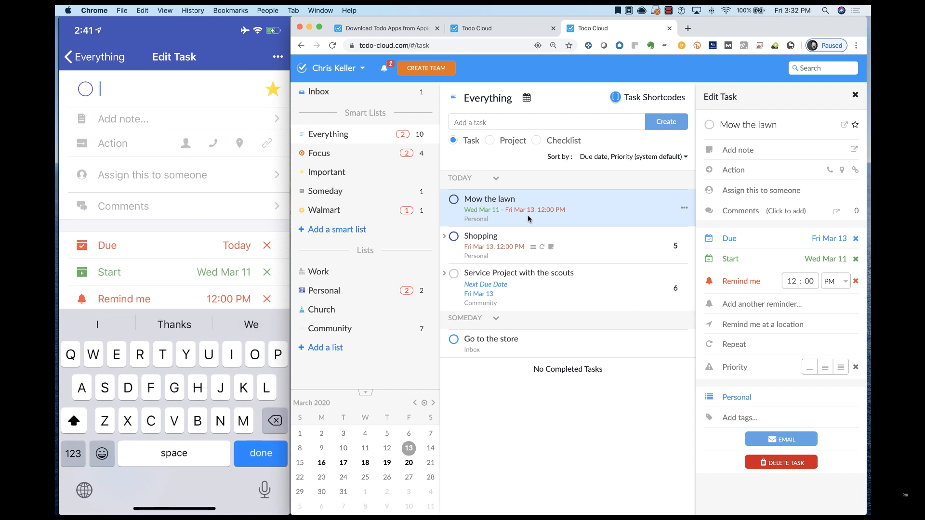
text(Clean the)
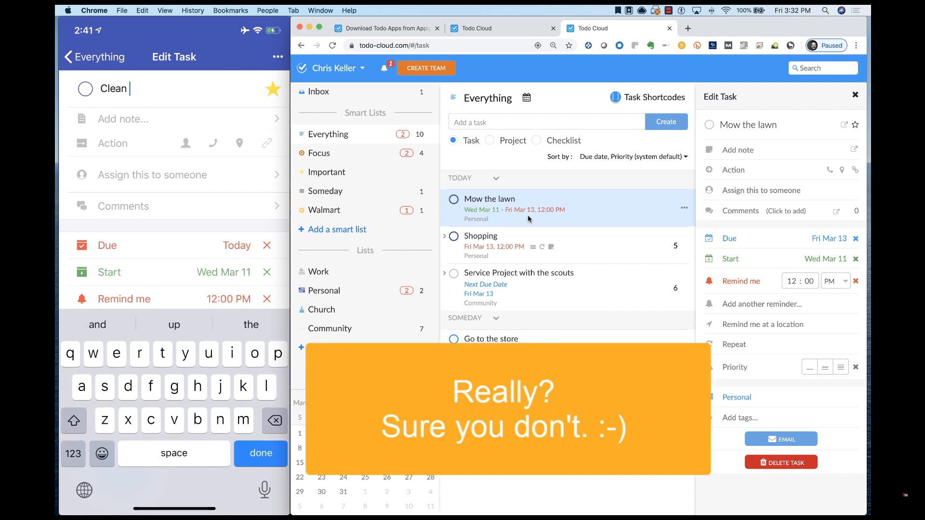
text( windows)
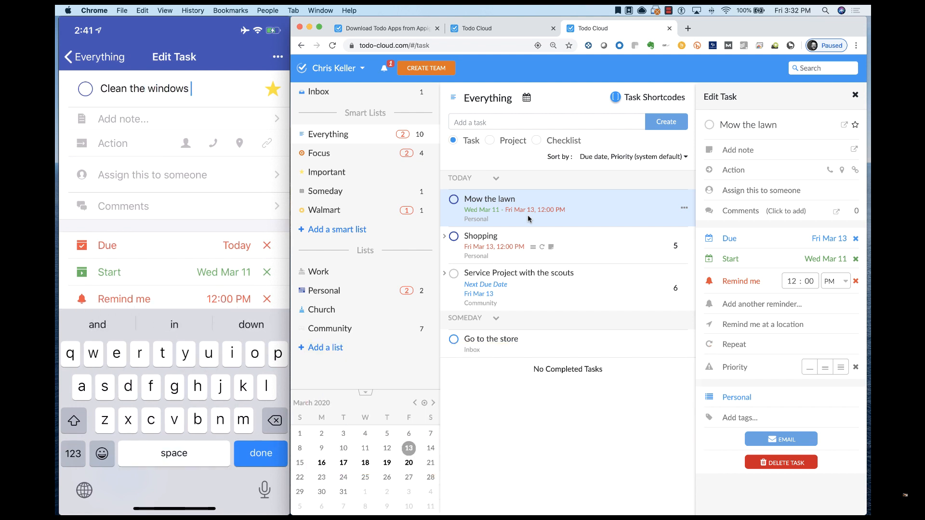
key(Return)
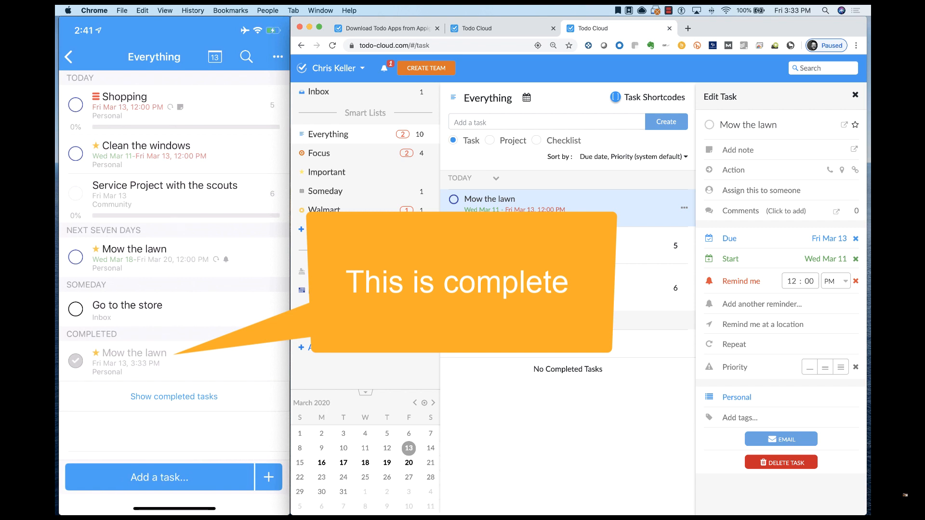
mouse_move(118, 266)
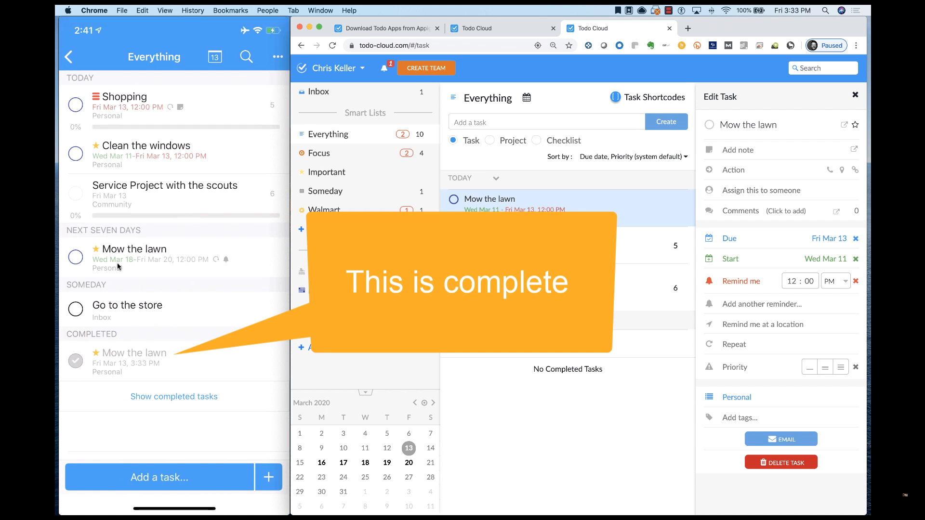